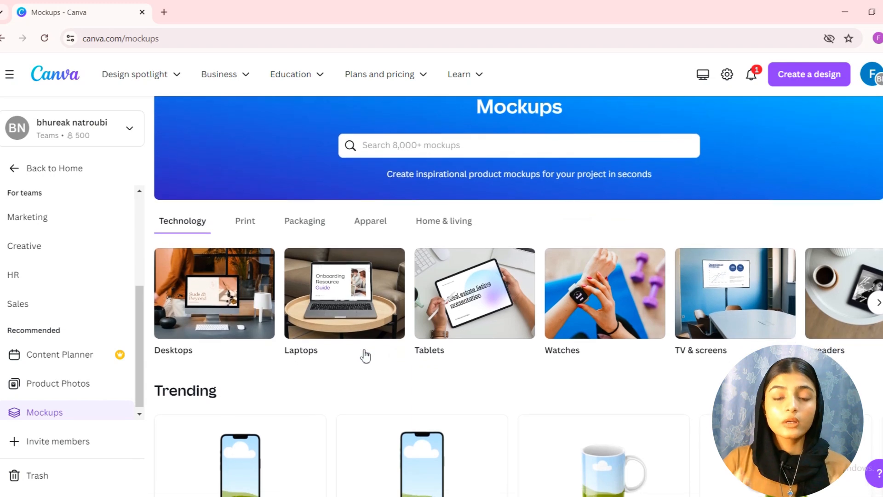
Browse the technology, trending and new mockups, including more of the trending ones, and open the trash.
{"action": "scroll", "coordinate": [365, 356], "scroll_direction": "down", "scroll_amount": 5}
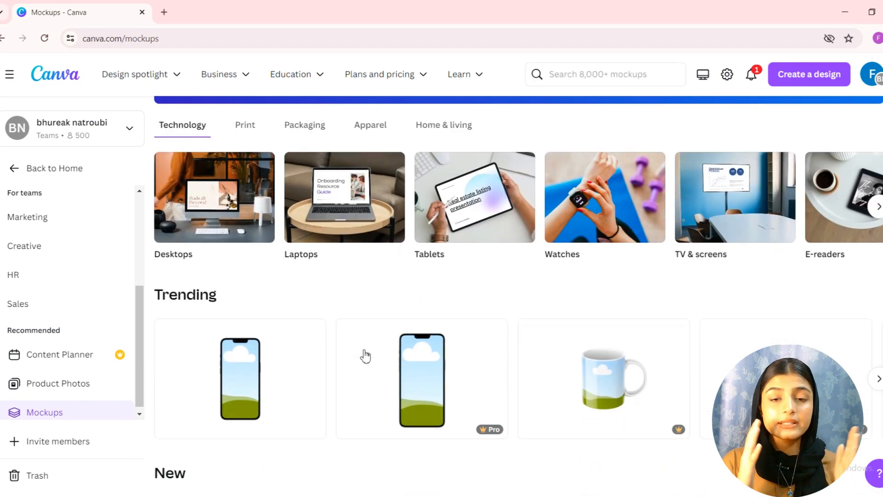
{"action": "scroll", "coordinate": [365, 356], "scroll_direction": "down", "scroll_amount": 1}
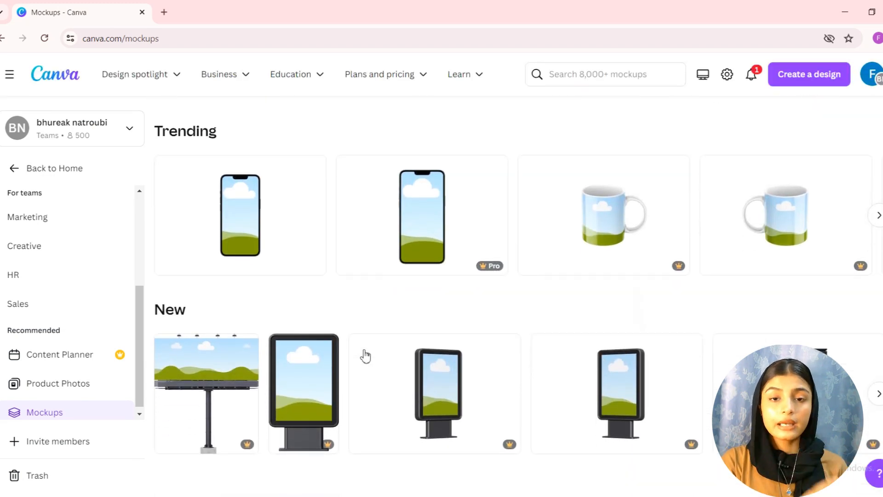
{"action": "scroll", "coordinate": [365, 356], "scroll_direction": "up", "scroll_amount": 3}
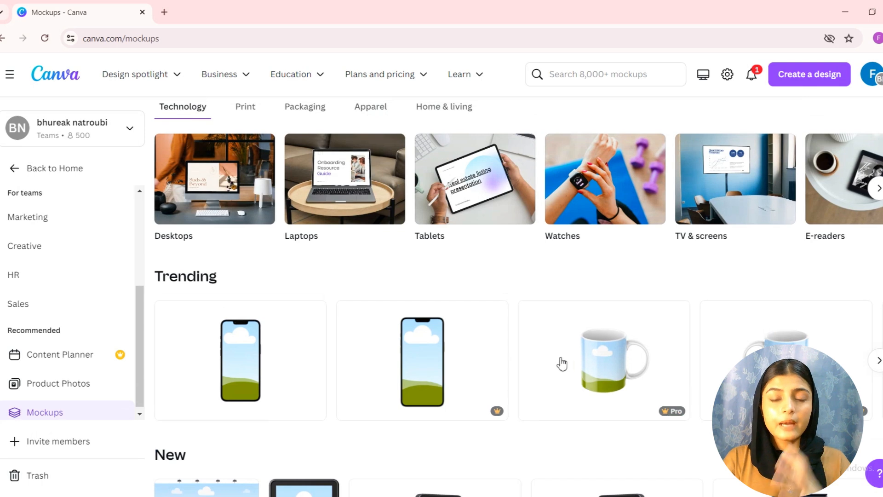
{"action": "left_click", "coordinate": [879, 360]}
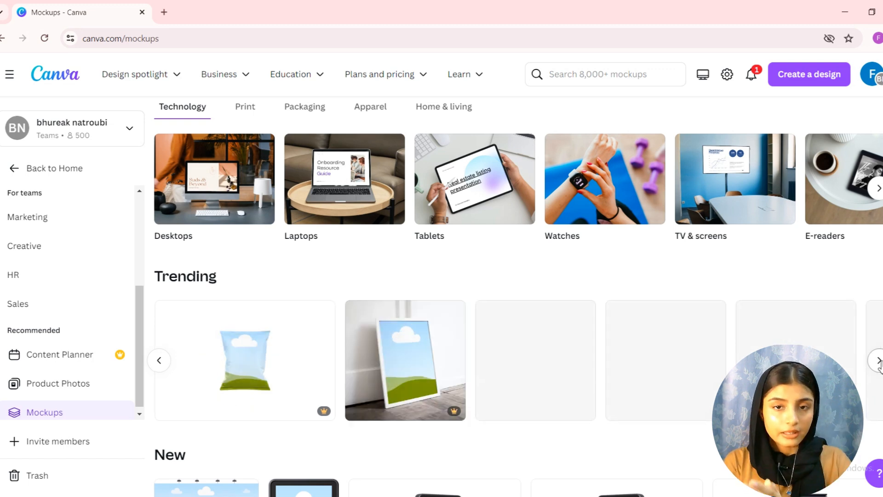
{"action": "left_click", "coordinate": [34, 476]}
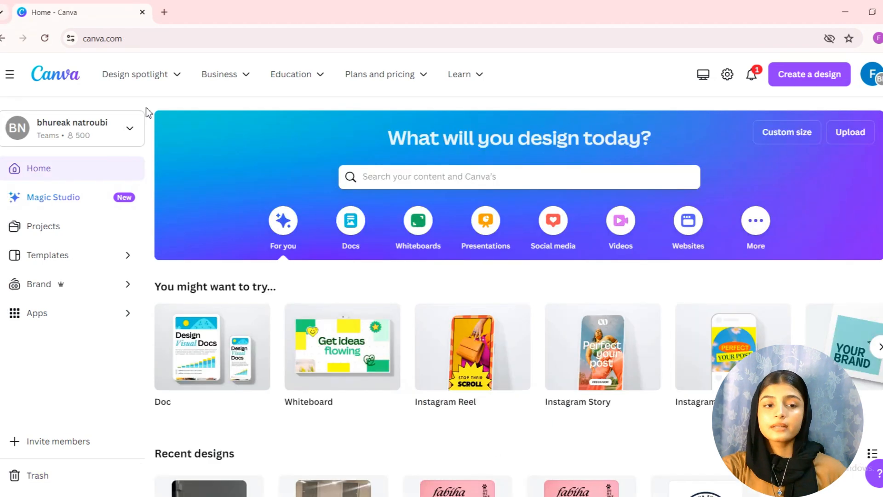
Review the Design spotlight, Business and Education offerings on the home page, and open the plan pricing comparison.
{"action": "mouse_move", "coordinate": [168, 78]}
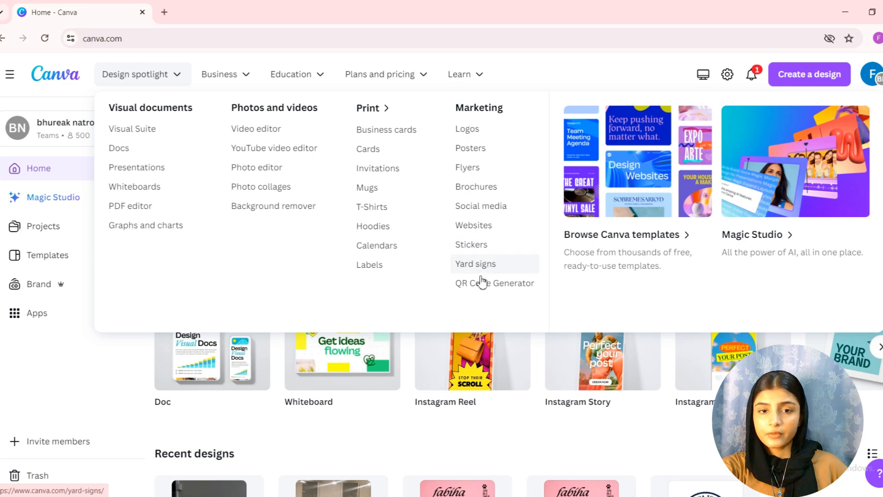
{"action": "mouse_move", "coordinate": [234, 80]}
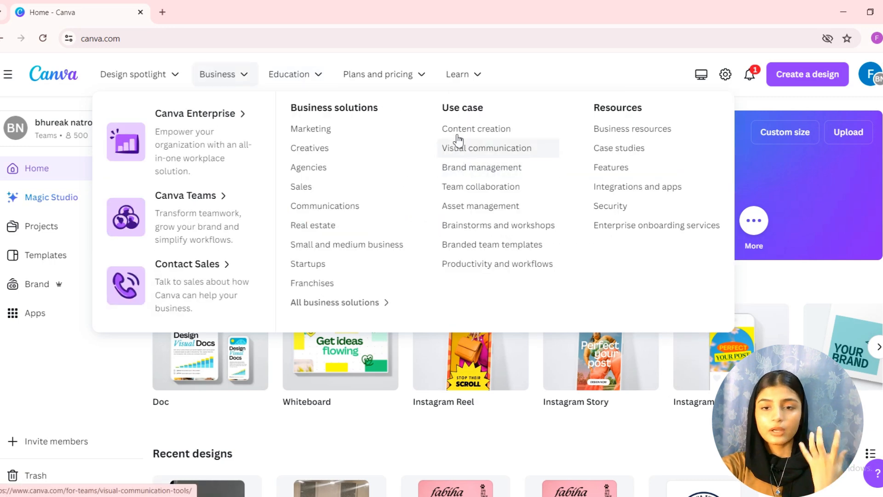
{"action": "mouse_move", "coordinate": [321, 78]}
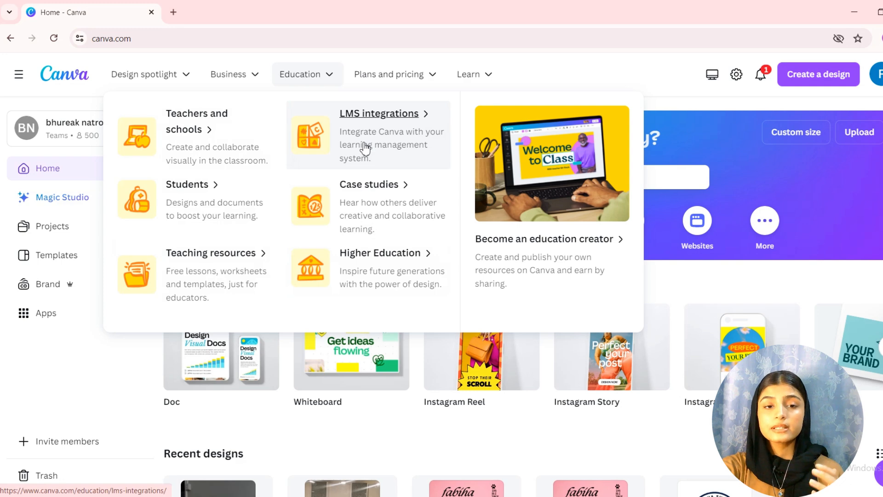
{"action": "mouse_move", "coordinate": [427, 85]}
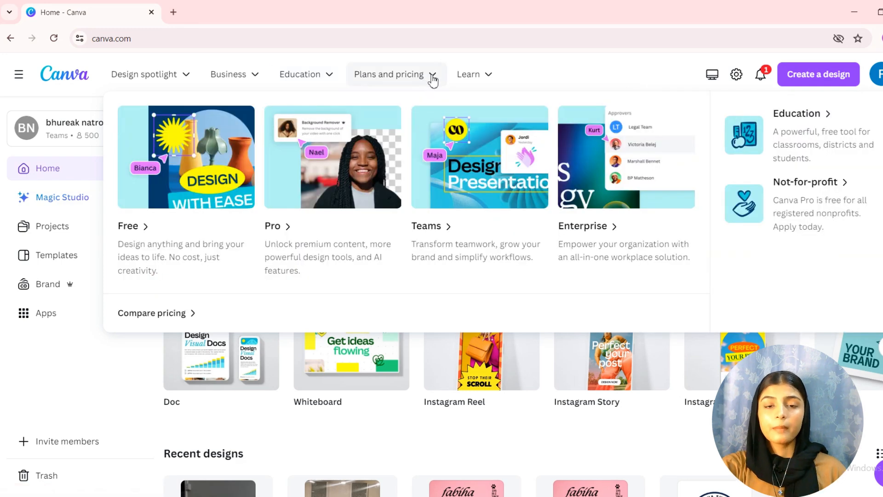
{"action": "left_click", "coordinate": [174, 314]}
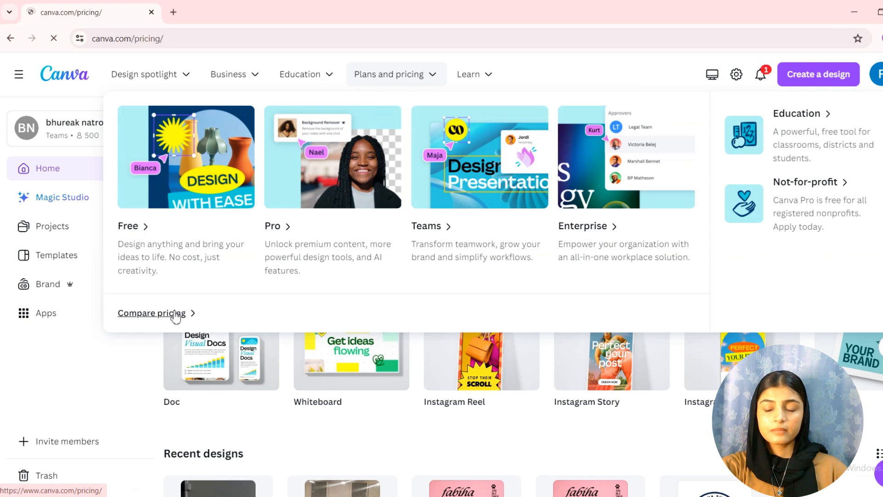
Compare the Free, Pro and Teams plans for individuals and teams, and view their monthly prices.
{"action": "scroll", "coordinate": [524, 270], "scroll_direction": "down", "scroll_amount": 5}
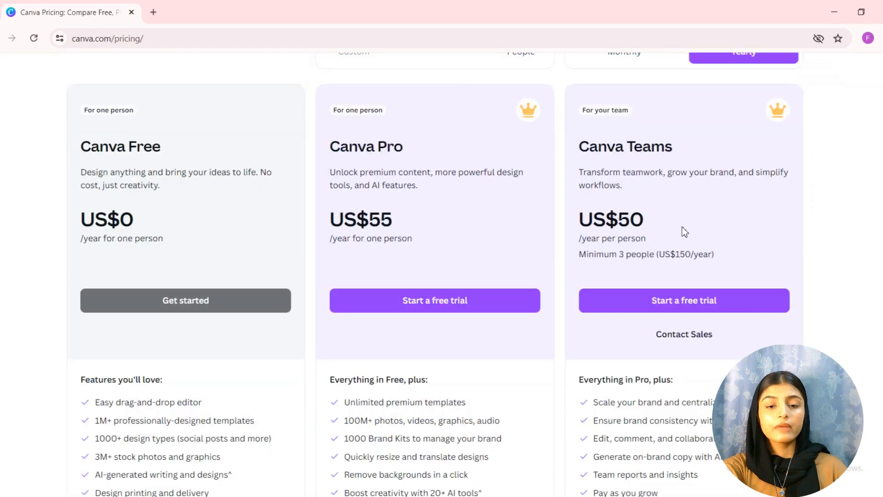
{"action": "scroll", "coordinate": [642, 348], "scroll_direction": "up", "scroll_amount": 4}
{"action": "scroll", "coordinate": [641, 343], "scroll_direction": "down", "scroll_amount": 4}
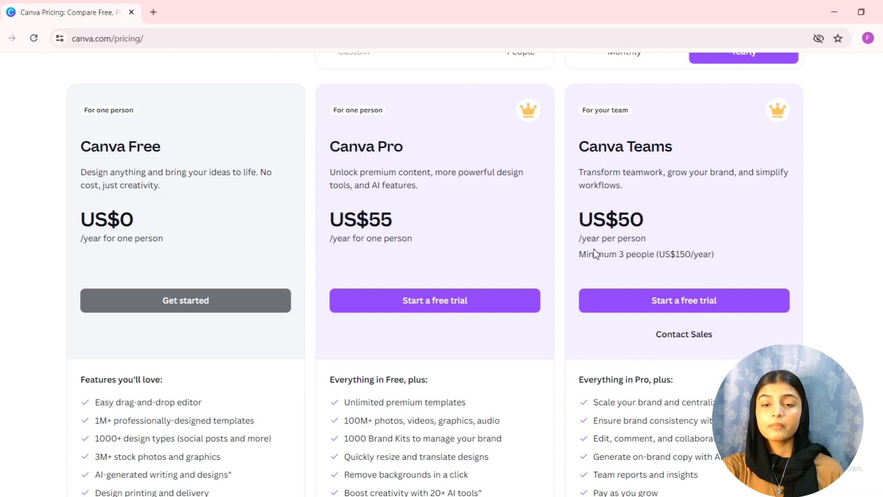
{"action": "scroll", "coordinate": [608, 238], "scroll_direction": "up", "scroll_amount": 4}
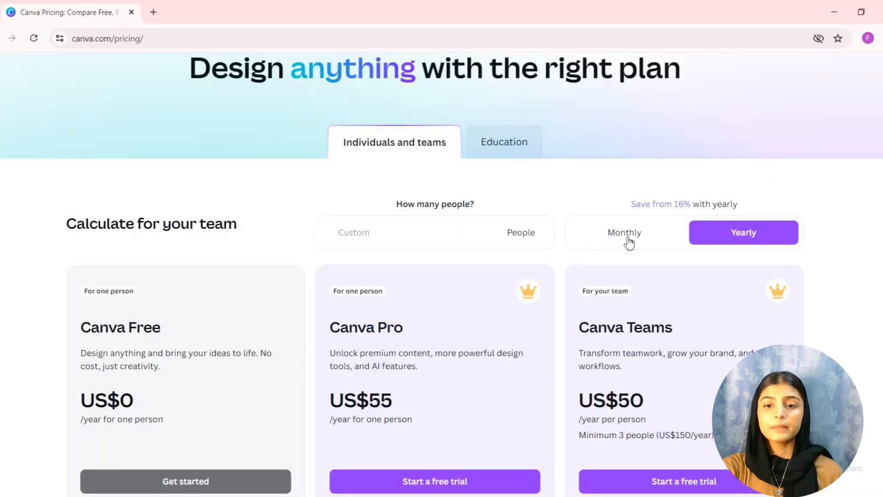
{"action": "left_click", "coordinate": [628, 242]}
{"action": "scroll", "coordinate": [614, 258], "scroll_direction": "down", "scroll_amount": 3}
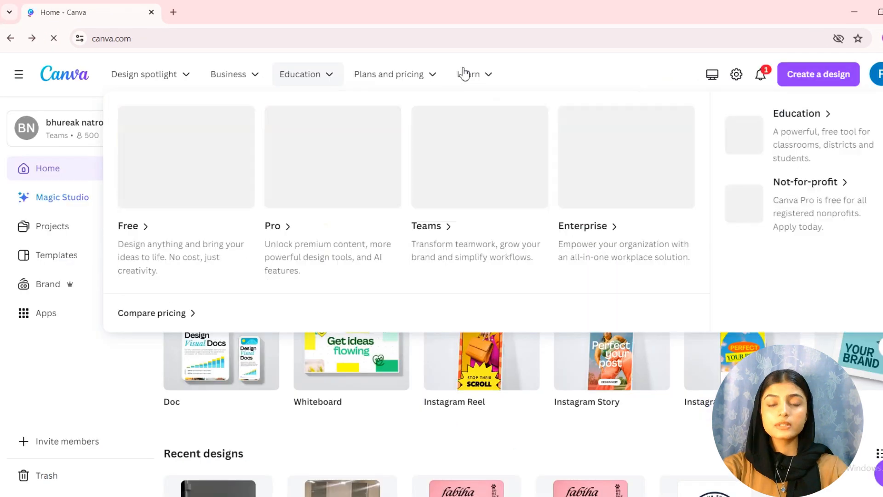
Look over the Learn resources, and search the new-design formats for "youtube".
{"action": "mouse_move", "coordinate": [469, 74]}
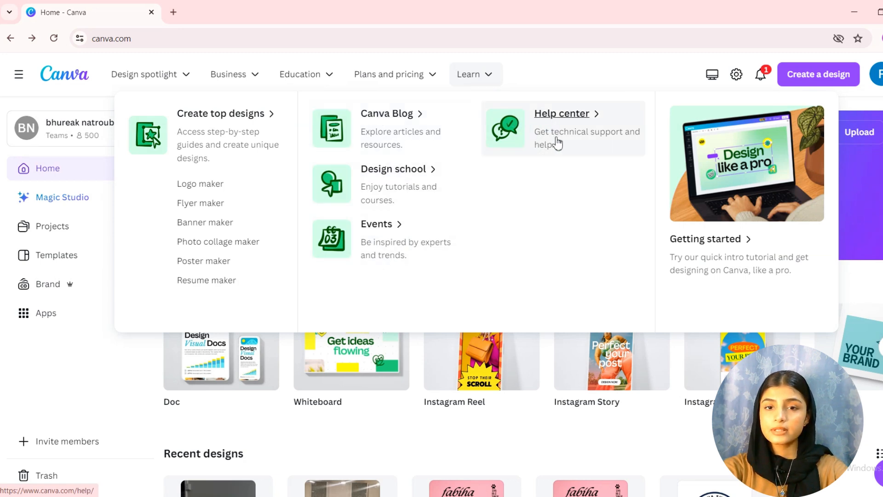
{"action": "left_click", "coordinate": [796, 78]}
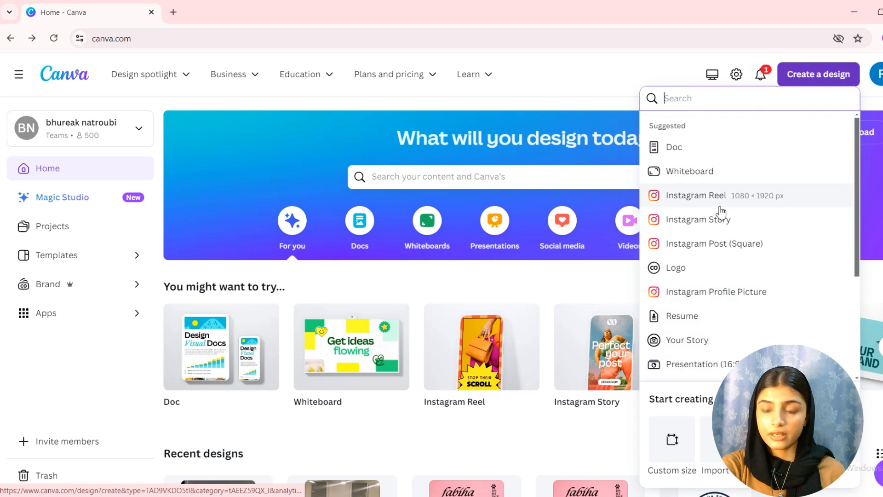
{"action": "type", "text": "youtube"}
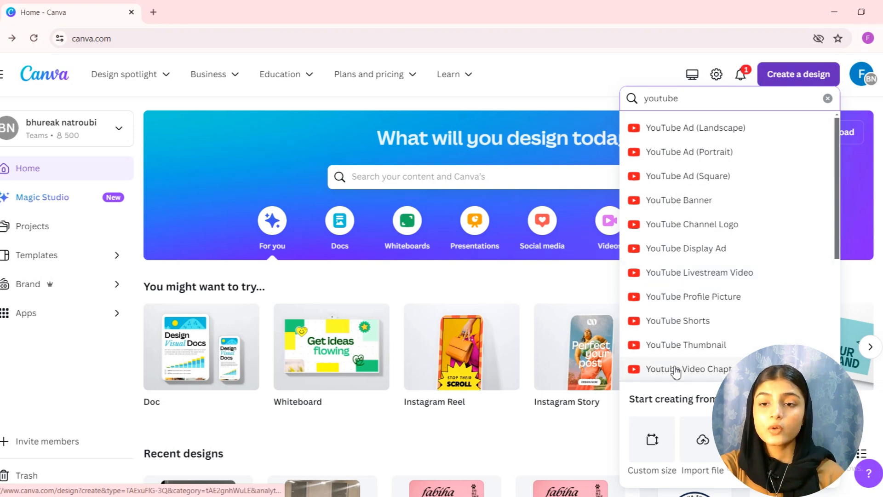
{"action": "scroll", "coordinate": [715, 374], "scroll_direction": "down", "scroll_amount": 5}
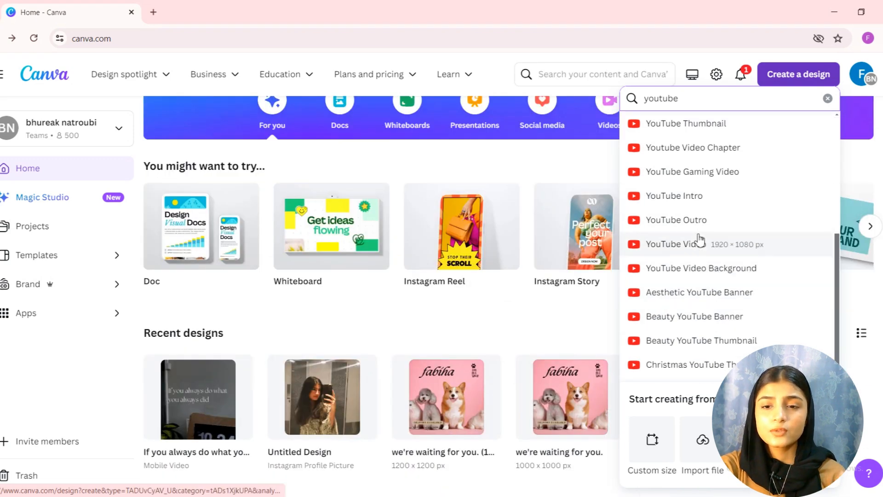
{"action": "scroll", "coordinate": [703, 211], "scroll_direction": "up", "scroll_amount": 5}
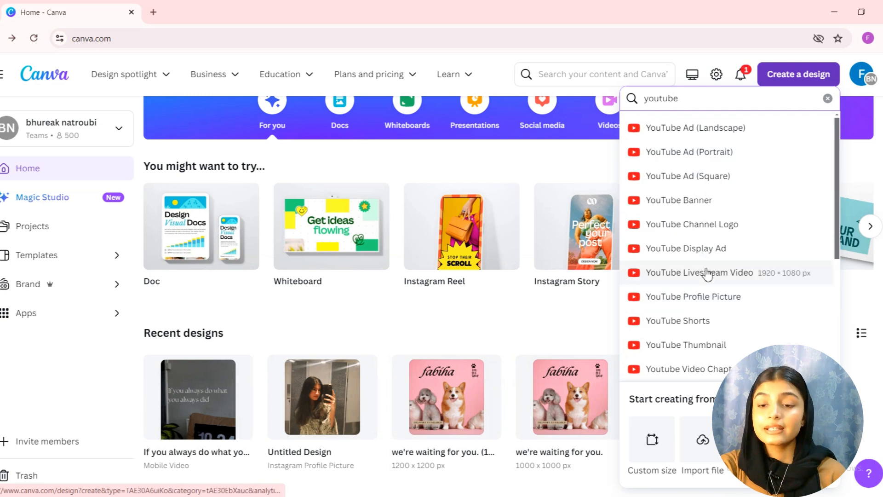
Create a new custom-size design 1000 px wide and 1000 px high.
{"action": "left_click", "coordinate": [658, 438]}
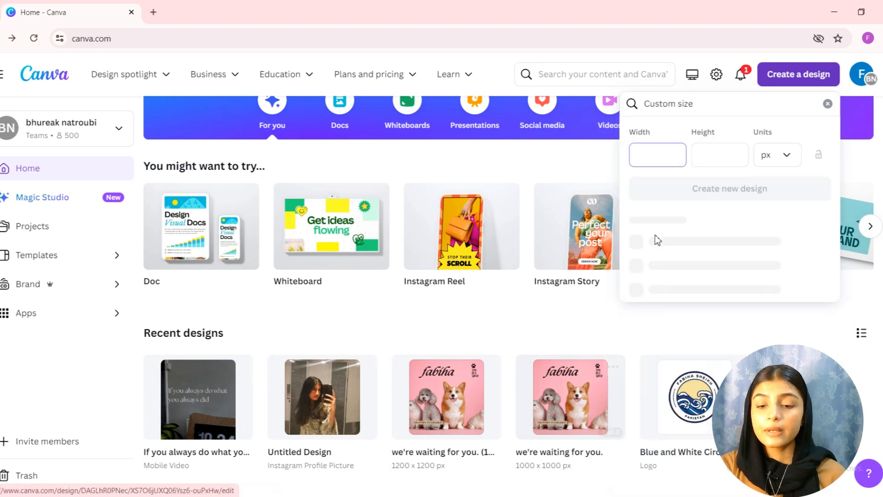
{"action": "type", "text": "100"}
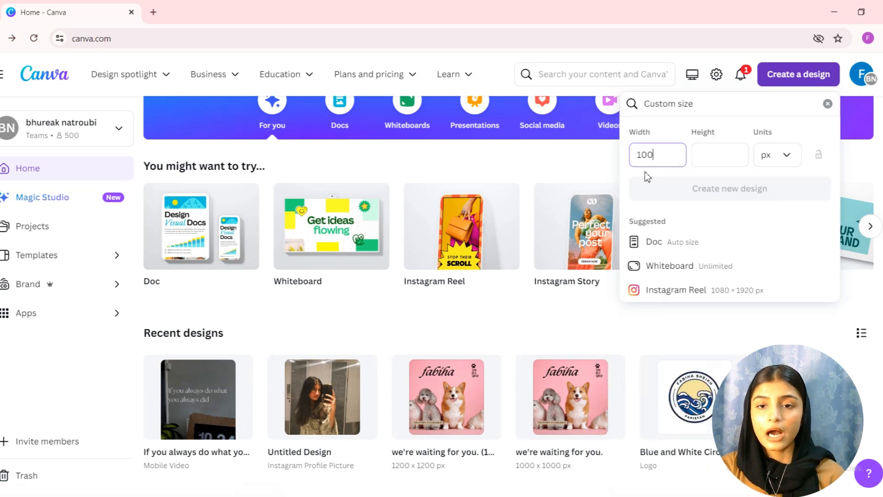
{"action": "type", "text": "0"}
{"action": "left_click", "coordinate": [716, 155]}
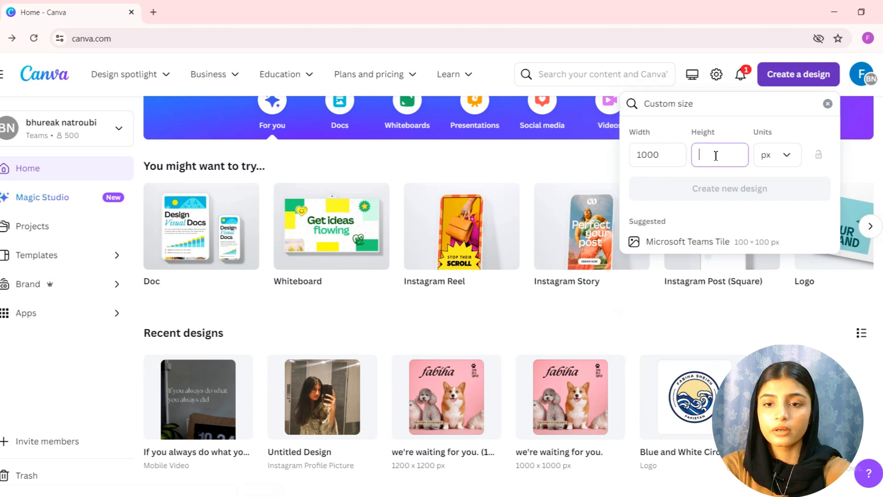
{"action": "type", "text": "1000"}
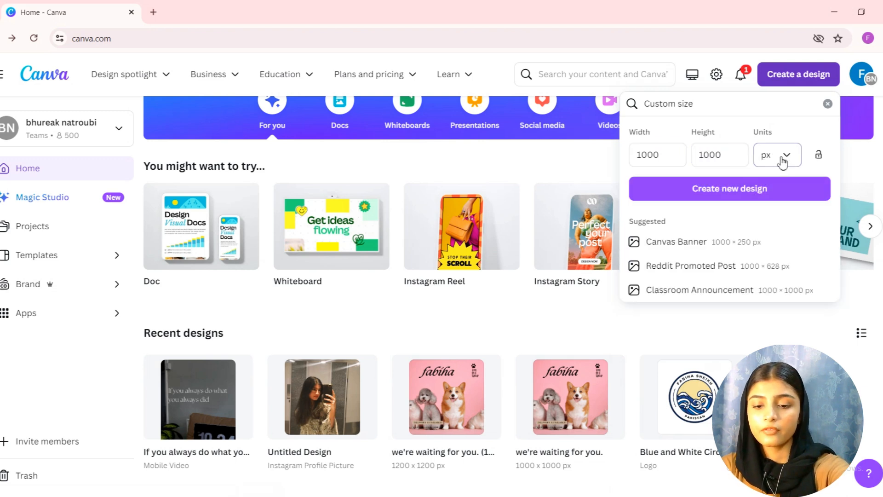
{"action": "left_click", "coordinate": [782, 161]}
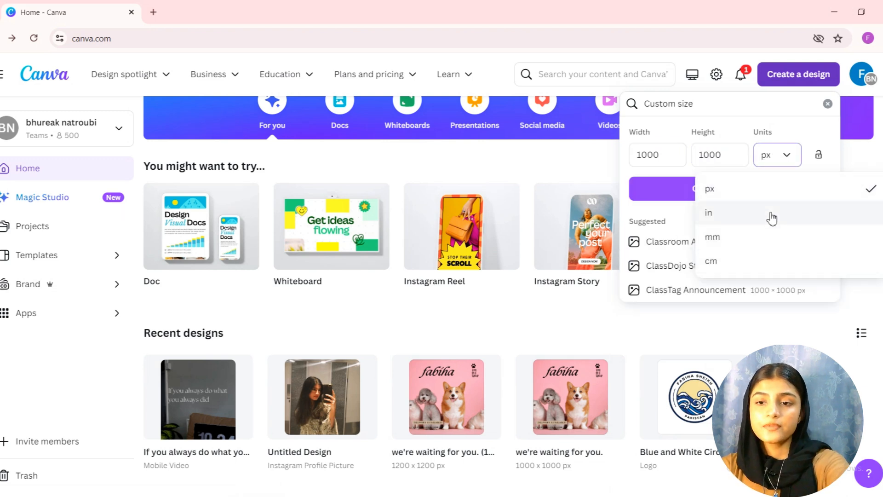
{"action": "left_click", "coordinate": [790, 187]}
{"action": "left_click", "coordinate": [763, 189]}
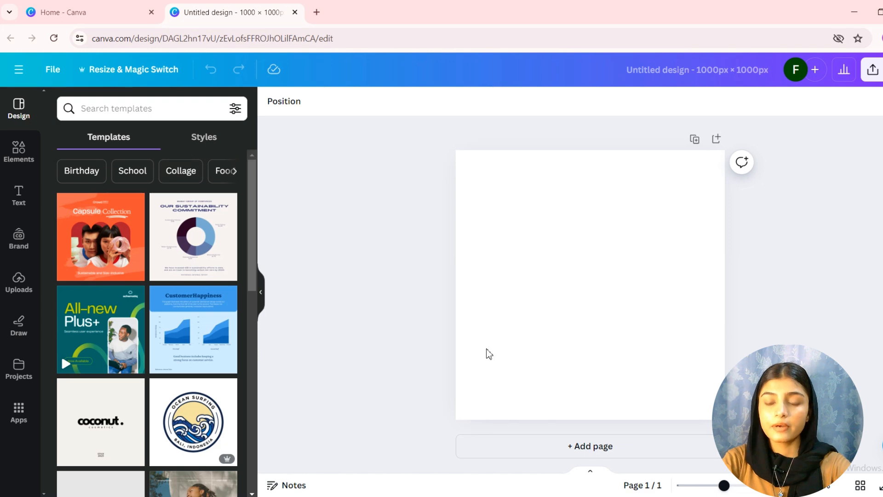
Browse the suggested templates for the blank design.
{"action": "scroll", "coordinate": [176, 317], "scroll_direction": "down", "scroll_amount": 10}
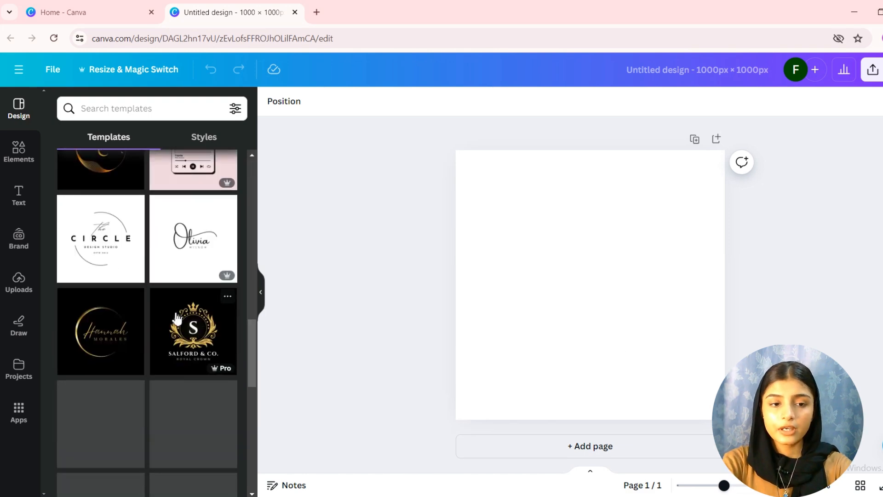
{"action": "scroll", "coordinate": [175, 317], "scroll_direction": "up", "scroll_amount": 10}
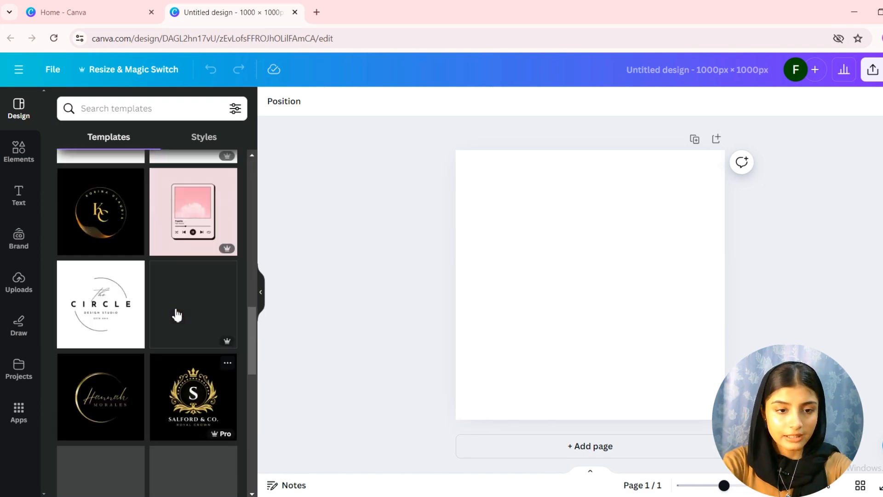
{"action": "scroll", "coordinate": [177, 314], "scroll_direction": "up", "scroll_amount": 10}
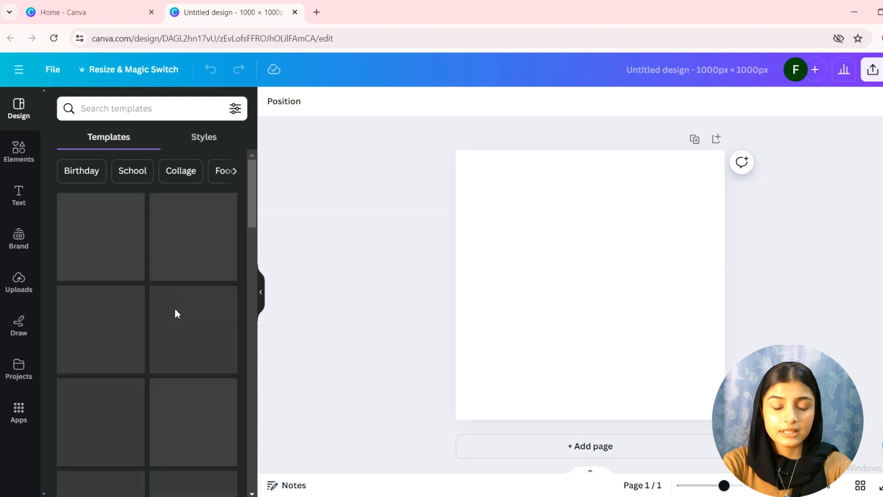
{"action": "scroll", "coordinate": [176, 314], "scroll_direction": "down", "scroll_amount": 5}
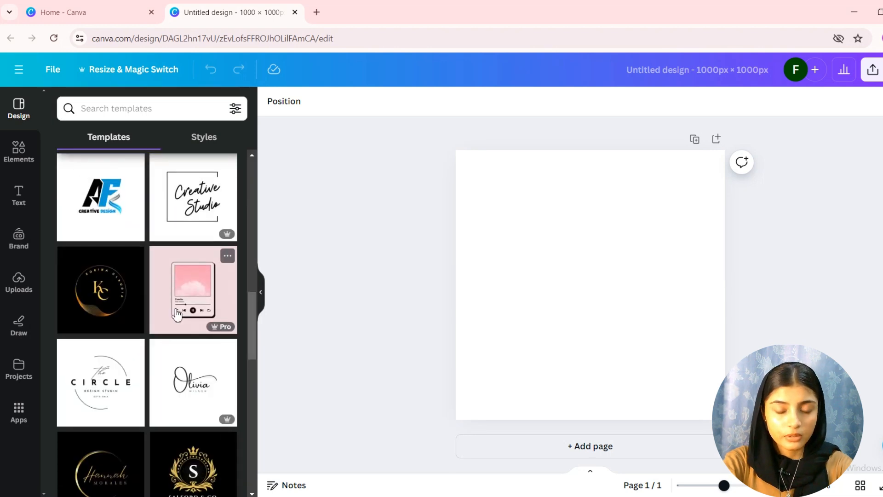
{"action": "scroll", "coordinate": [176, 314], "scroll_direction": "up", "scroll_amount": 3}
{"action": "scroll", "coordinate": [177, 314], "scroll_direction": "down", "scroll_amount": 3}
{"action": "scroll", "coordinate": [176, 313], "scroll_direction": "up", "scroll_amount": 5}
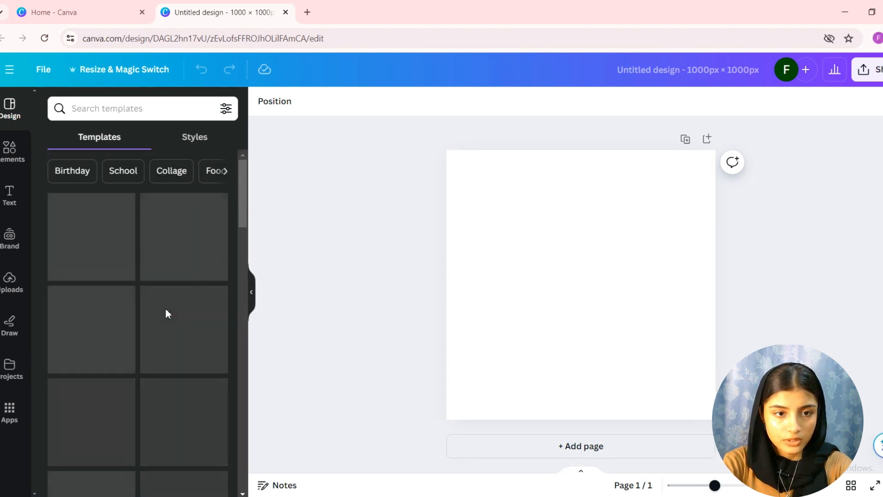
Search the templates for "pet shop" and look through the results and related categories.
{"action": "left_click", "coordinate": [125, 114]}
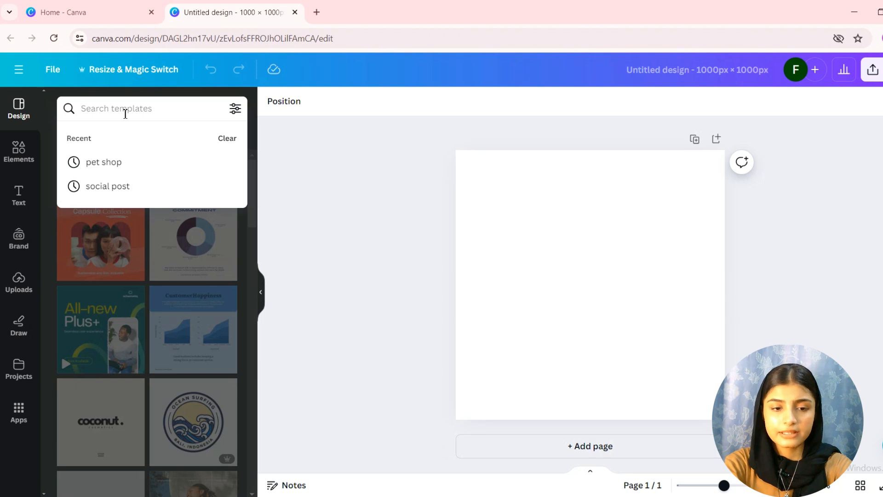
{"action": "type", "text": "pet shop"}
{"action": "key", "text": "Return"}
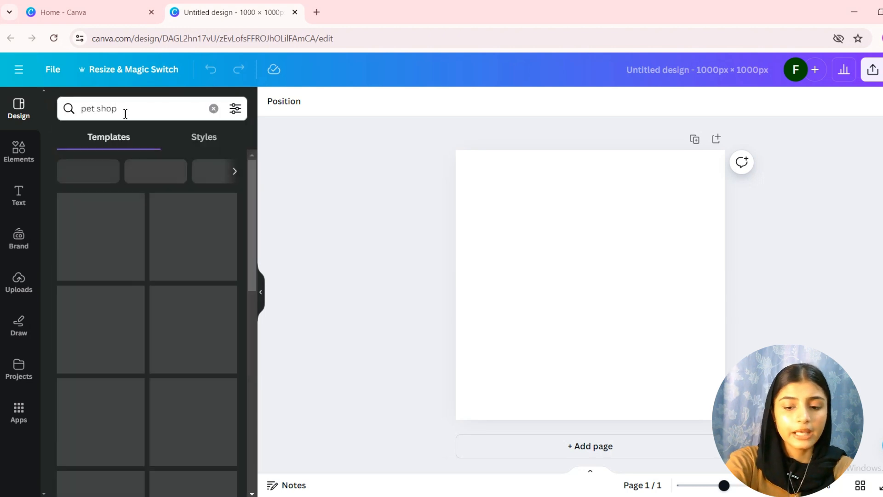
{"action": "scroll", "coordinate": [167, 311], "scroll_direction": "down", "scroll_amount": 10}
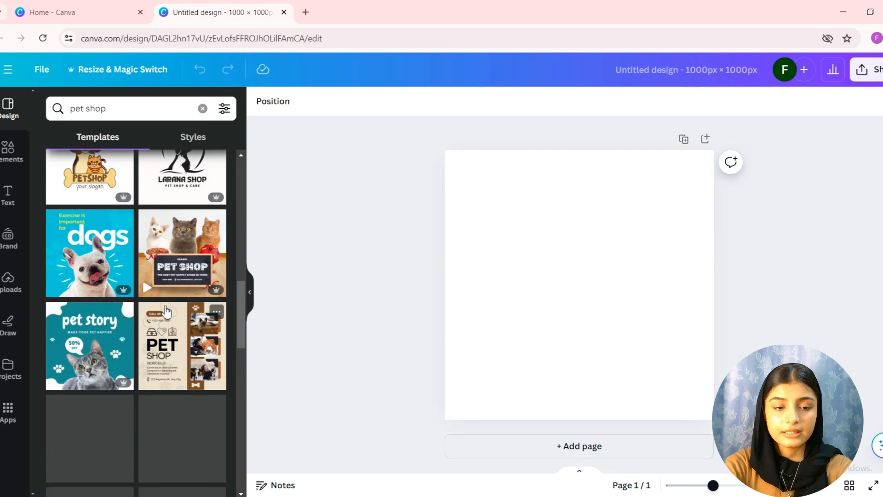
{"action": "scroll", "coordinate": [165, 308], "scroll_direction": "down", "scroll_amount": 3}
{"action": "scroll", "coordinate": [167, 311], "scroll_direction": "down", "scroll_amount": 4}
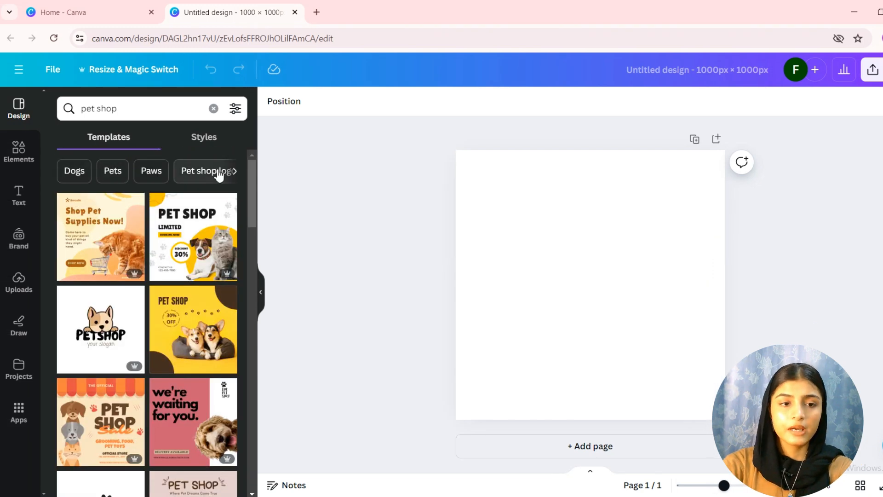
{"action": "left_click", "coordinate": [235, 172]}
{"action": "left_click", "coordinate": [58, 171]}
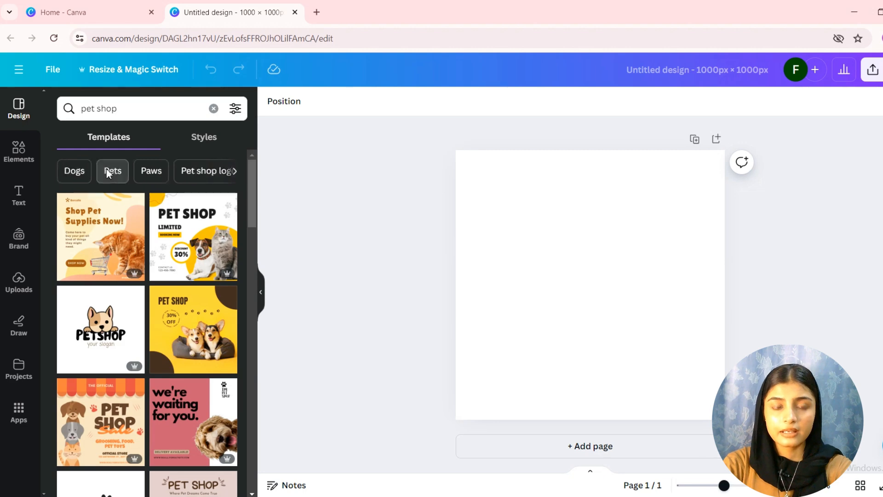
Browse the Pets and Cats template categories and apply the Beige Simple Cat Instagram Post template to the blank page.
{"action": "left_click", "coordinate": [108, 171]}
{"action": "scroll", "coordinate": [120, 322], "scroll_direction": "down", "scroll_amount": 9}
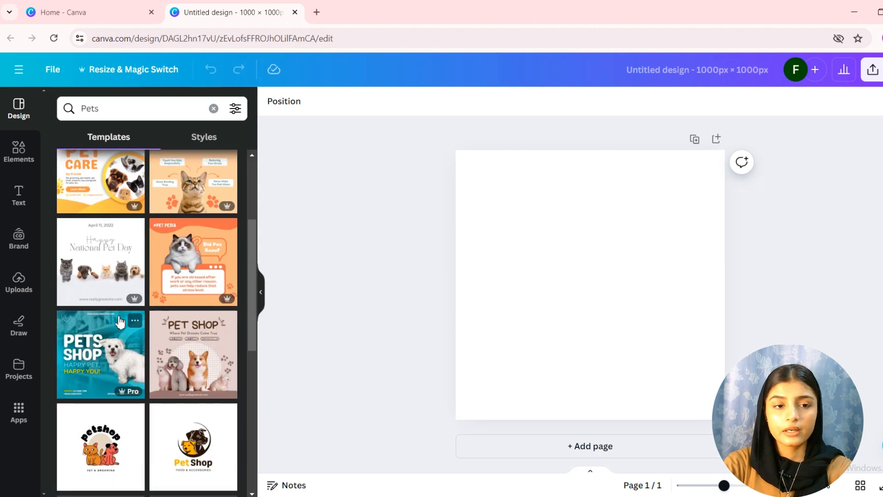
{"action": "scroll", "coordinate": [119, 322], "scroll_direction": "up", "scroll_amount": 10}
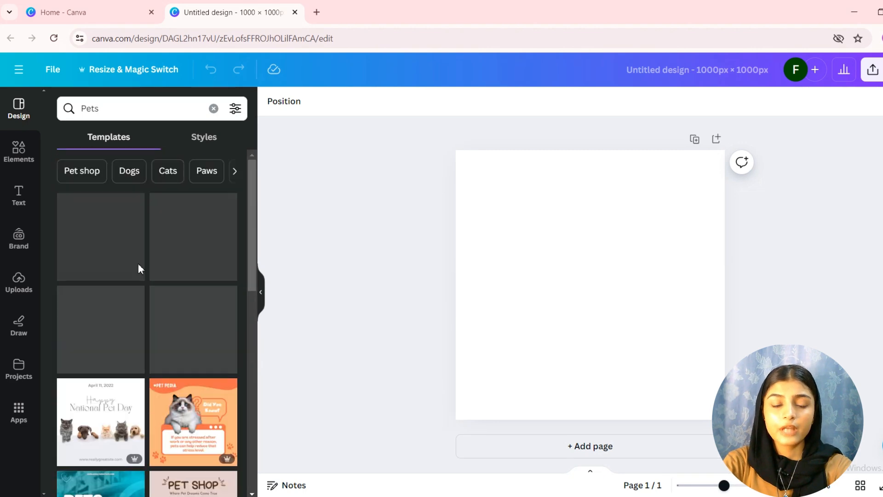
{"action": "left_click", "coordinate": [168, 171]}
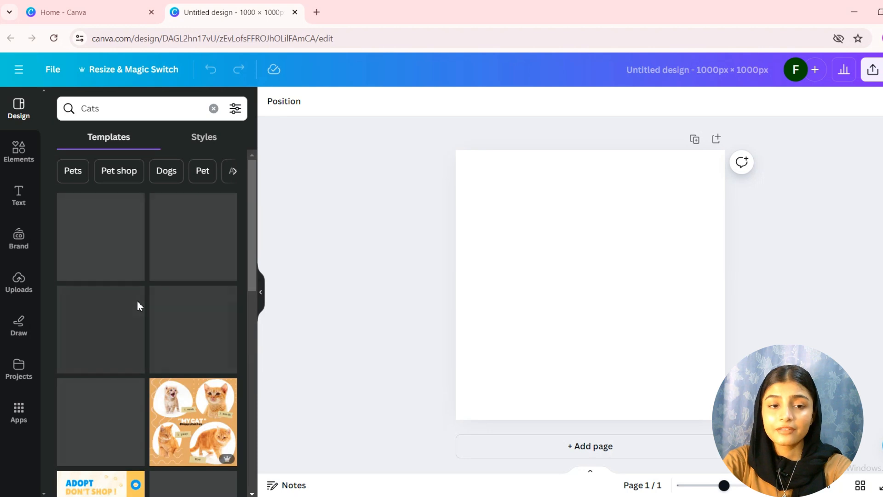
{"action": "scroll", "coordinate": [133, 398], "scroll_direction": "down", "scroll_amount": 10}
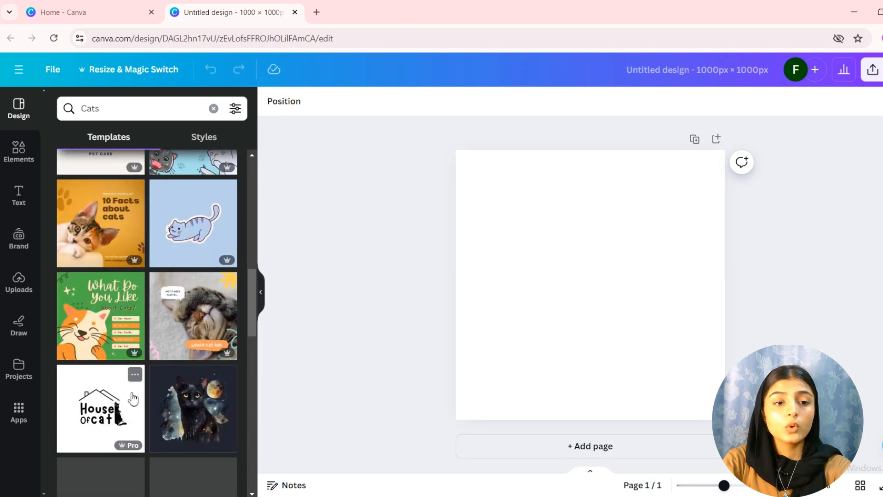
{"action": "scroll", "coordinate": [132, 396], "scroll_direction": "up", "scroll_amount": 10}
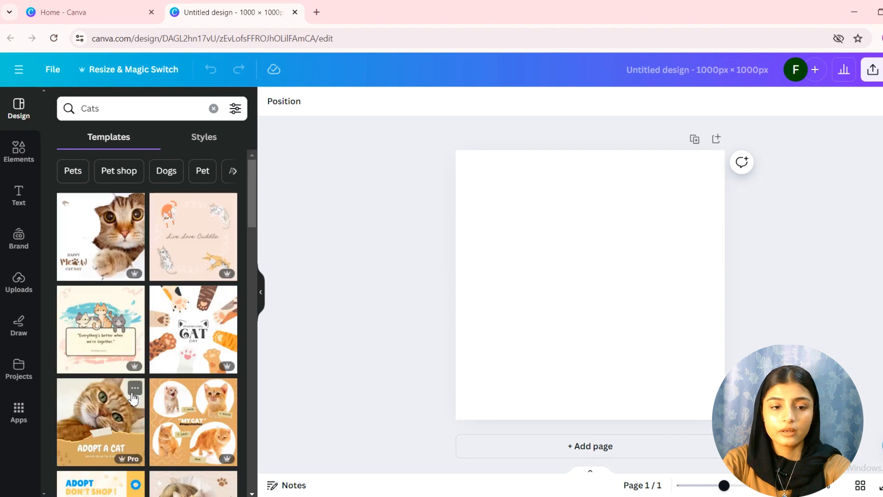
{"action": "scroll", "coordinate": [165, 354], "scroll_direction": "down", "scroll_amount": 4}
{"action": "left_click_drag", "start_coordinate": [175, 340], "coordinate": [575, 289]}
Replace the "YOU HAD ME AT" line with "we are your" and set it in Poppins at size 22.8.
{"action": "left_click", "coordinate": [689, 375]}
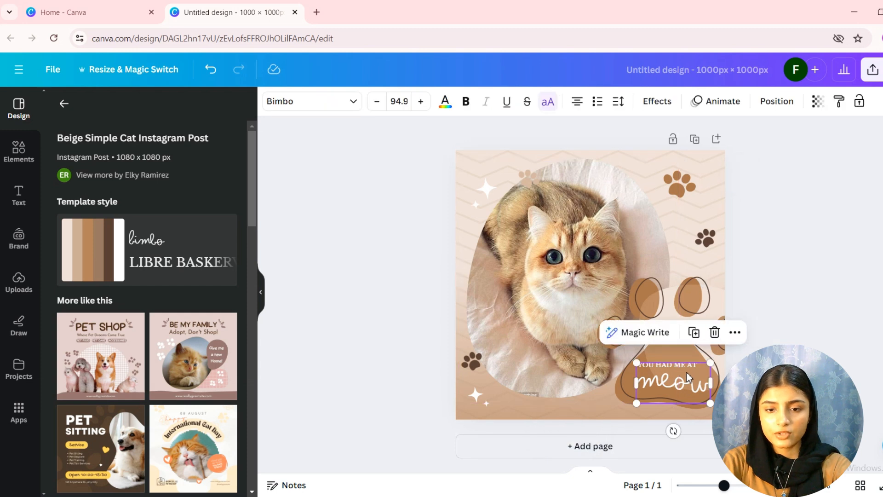
{"action": "mouse_move", "coordinate": [686, 371]}
{"action": "left_mouse_down"}
{"action": "mouse_move", "coordinate": [685, 359]}
{"action": "mouse_move", "coordinate": [687, 373]}
{"action": "left_mouse_up"}
{"action": "left_click", "coordinate": [675, 366]}
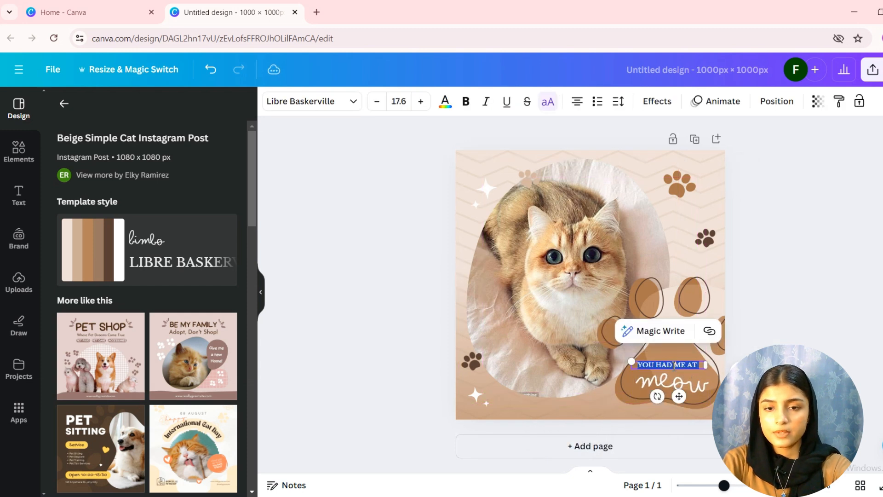
{"action": "left_click", "coordinate": [353, 101]}
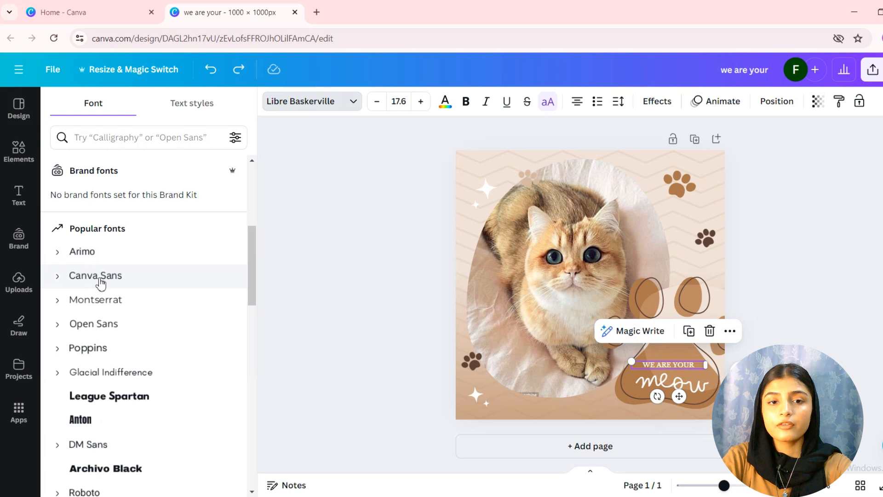
{"action": "left_click", "coordinate": [97, 349]}
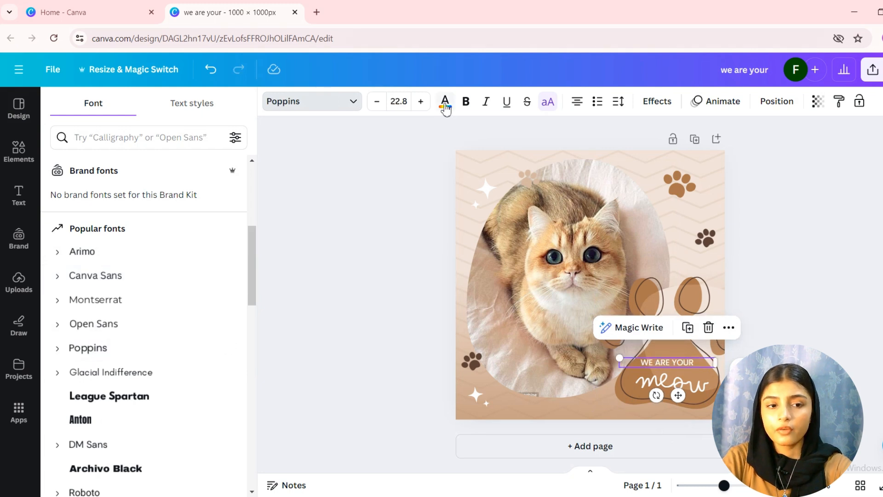
Color the "WE ARE YOUR" text dark brown from the document colors and apply bold, italic, underline and strikethrough.
{"action": "left_click", "coordinate": [445, 104]}
{"action": "left_click", "coordinate": [95, 174]}
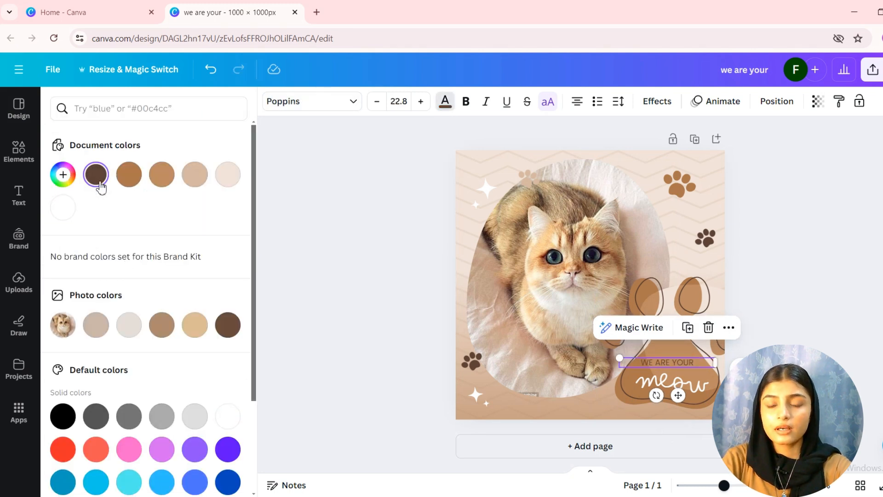
{"action": "left_click", "coordinate": [472, 103]}
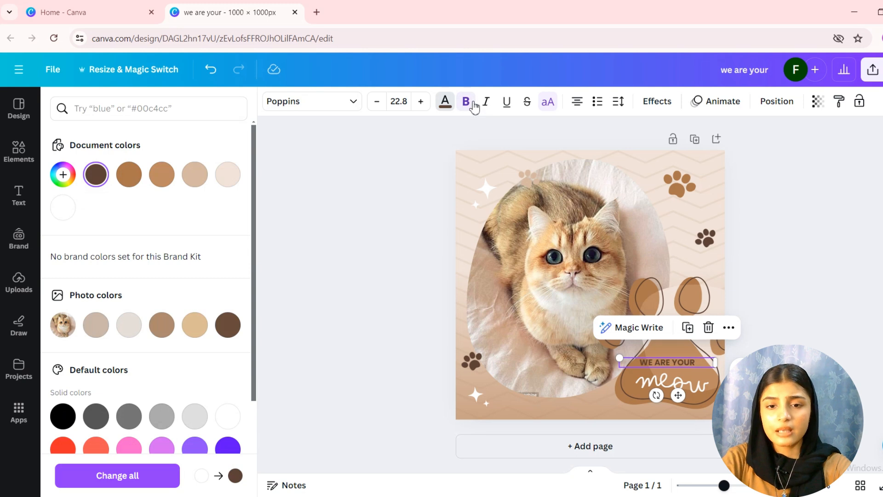
{"action": "left_click", "coordinate": [489, 104]}
{"action": "left_click", "coordinate": [507, 104]}
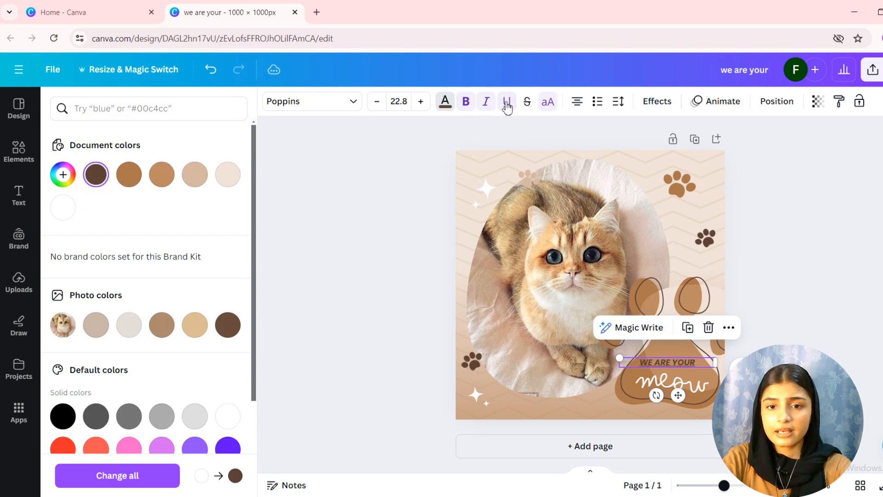
{"action": "left_click", "coordinate": [528, 106]}
{"action": "left_click", "coordinate": [548, 103]}
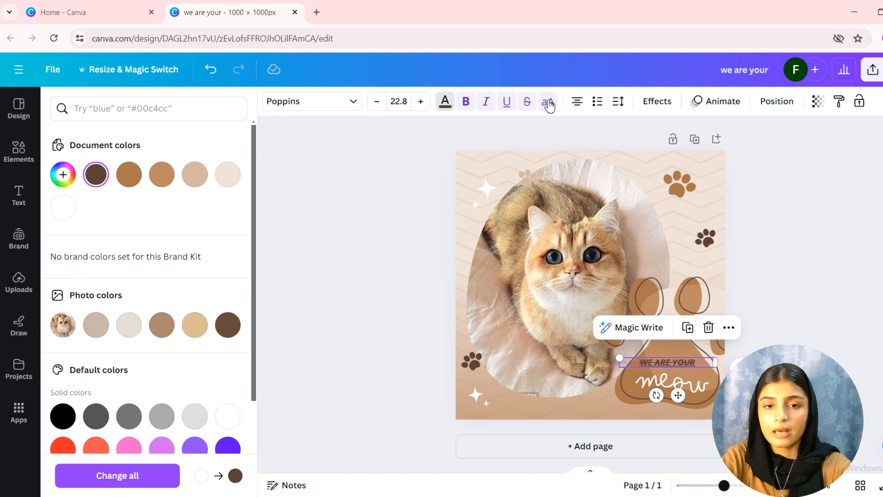
Look through the element categories, search for "shapes" and place a circle beside the cat's face above the large paw.
{"action": "left_click", "coordinate": [16, 158]}
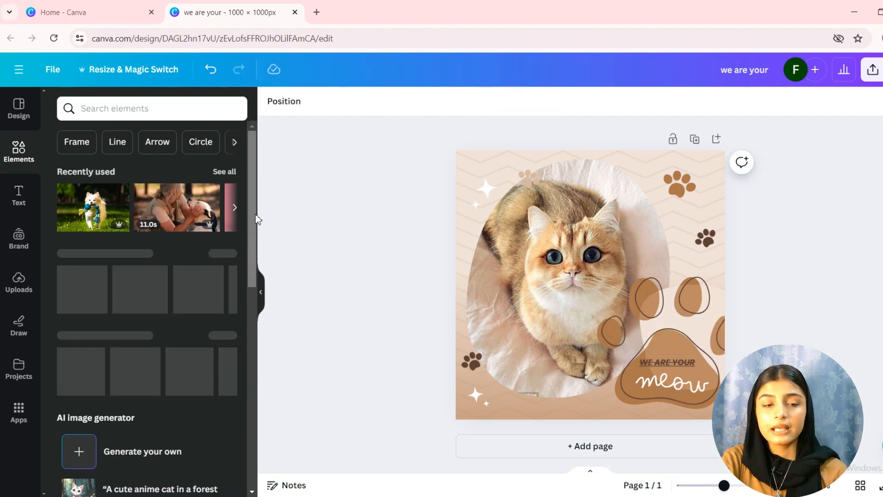
{"action": "scroll", "coordinate": [253, 195], "scroll_direction": "down", "scroll_amount": 5}
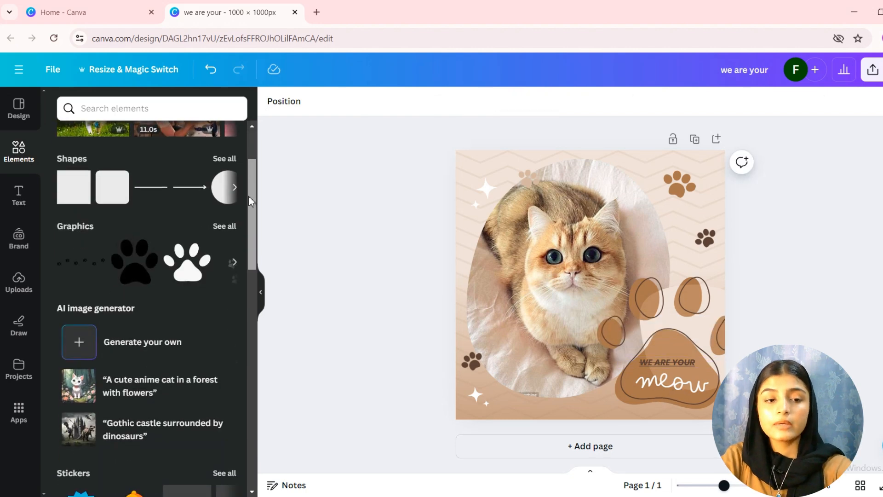
{"action": "left_click_drag", "start_coordinate": [252, 260], "coordinate": [247, 315]}
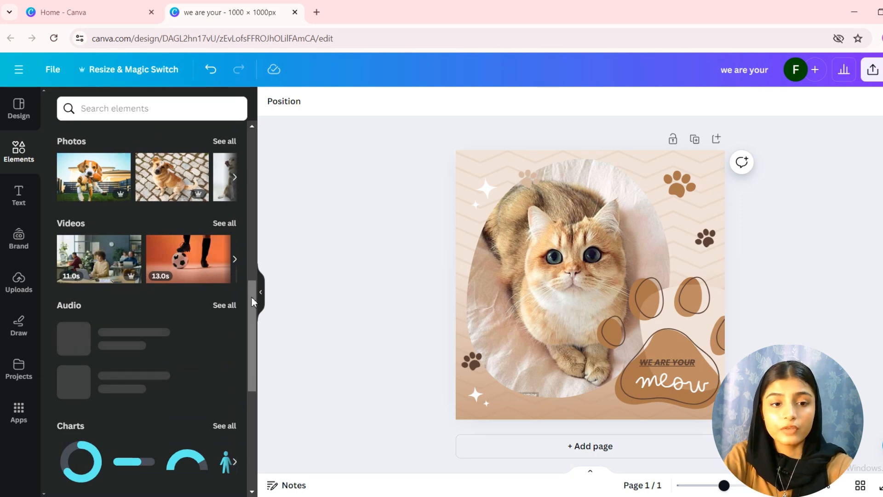
{"action": "left_click_drag", "start_coordinate": [251, 296], "coordinate": [252, 386]}
{"action": "left_click", "coordinate": [112, 102]}
{"action": "type", "text": "shape"}
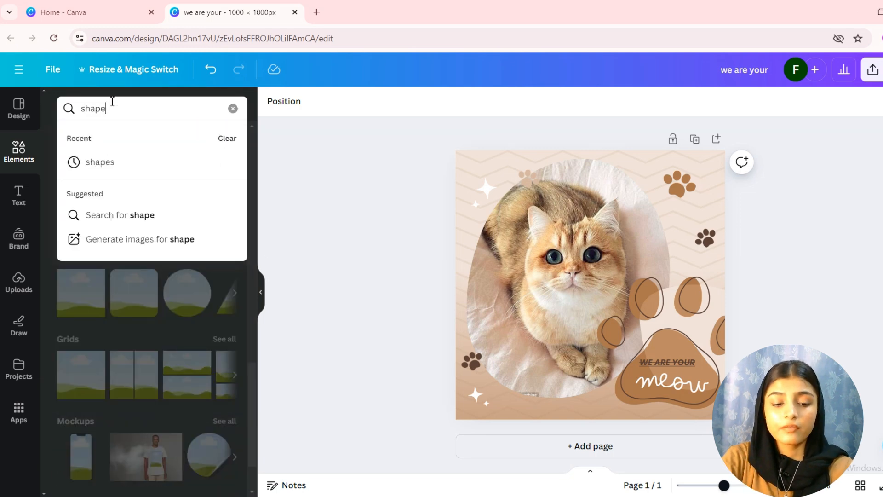
{"action": "type", "text": "s"}
{"action": "key", "text": "Return"}
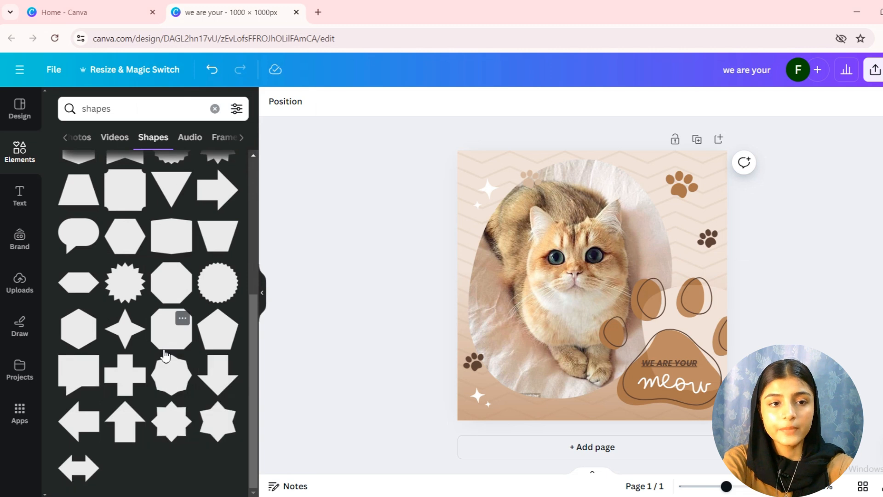
{"action": "left_click_drag", "start_coordinate": [214, 201], "coordinate": [630, 229]}
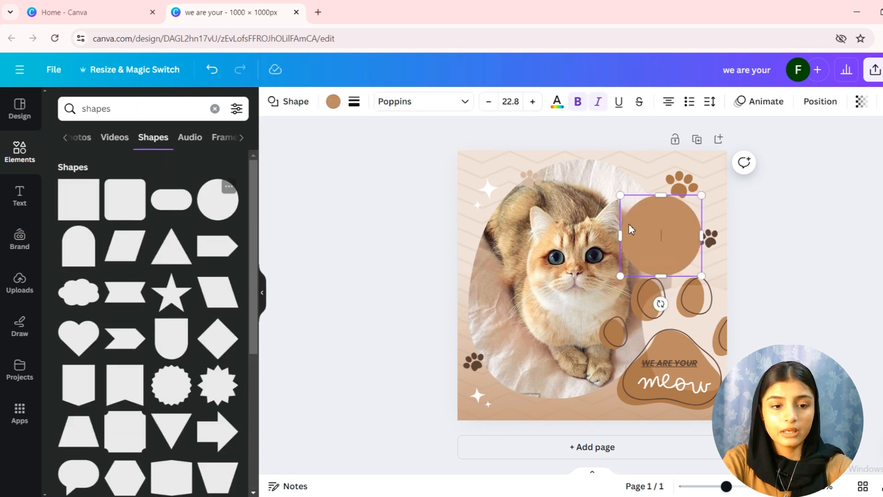
Fill the circle with dark brown #584136, adjust its placement and move the "meow" text onto it.
{"action": "left_click", "coordinate": [333, 102]}
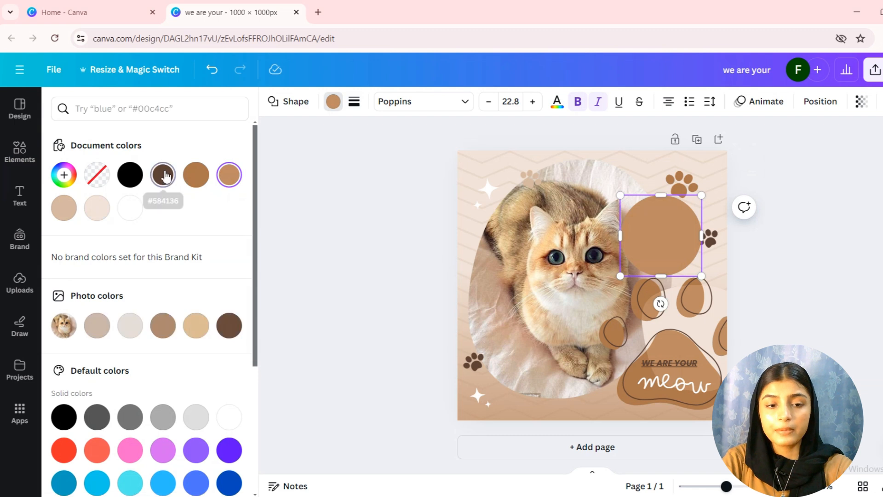
{"action": "left_click", "coordinate": [163, 175]}
{"action": "mouse_move", "coordinate": [621, 196]}
{"action": "left_mouse_down"}
{"action": "mouse_move", "coordinate": [650, 225]}
{"action": "mouse_move", "coordinate": [622, 196]}
{"action": "left_mouse_up"}
{"action": "left_click_drag", "start_coordinate": [658, 241], "coordinate": [673, 244]}
{"action": "left_click_drag", "start_coordinate": [673, 386], "coordinate": [679, 246]}
Search the elements for "pets" and look through the matching graphics and photos.
{"action": "left_click", "coordinate": [126, 117]}
{"action": "type", "text": "pets"}
{"action": "key", "text": "Return"}
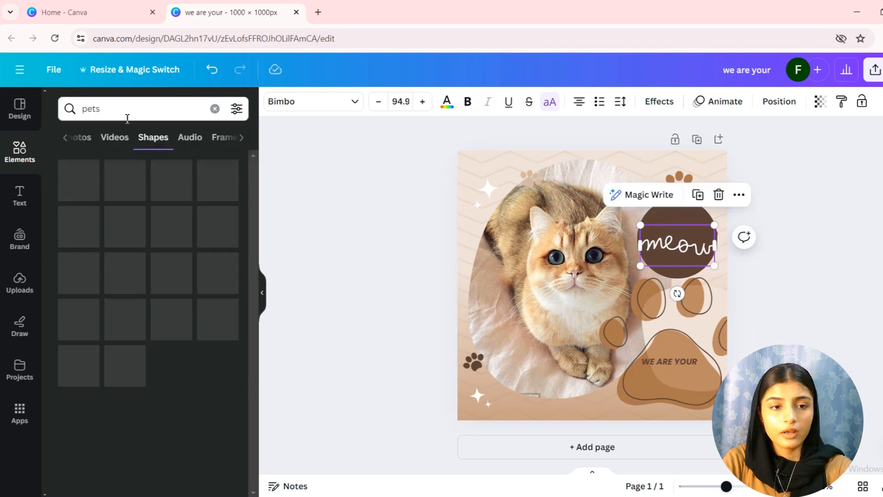
{"action": "left_click", "coordinate": [107, 140]}
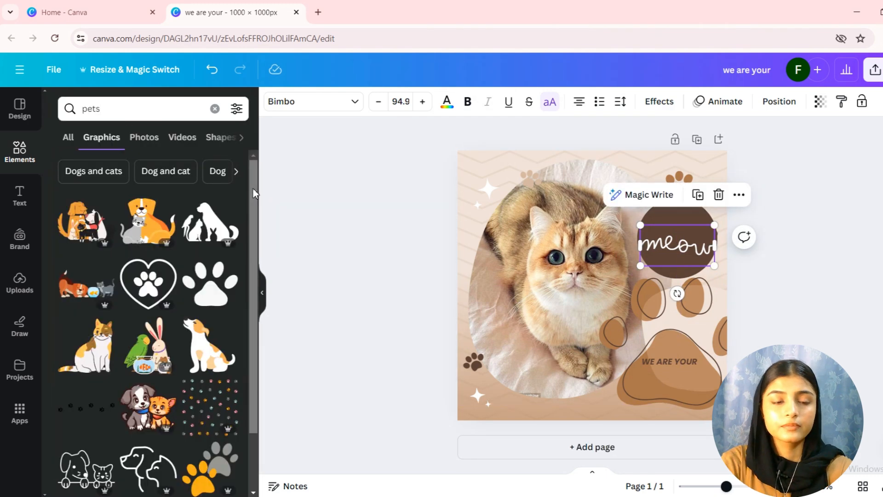
{"action": "left_click_drag", "start_coordinate": [253, 188], "coordinate": [253, 320]}
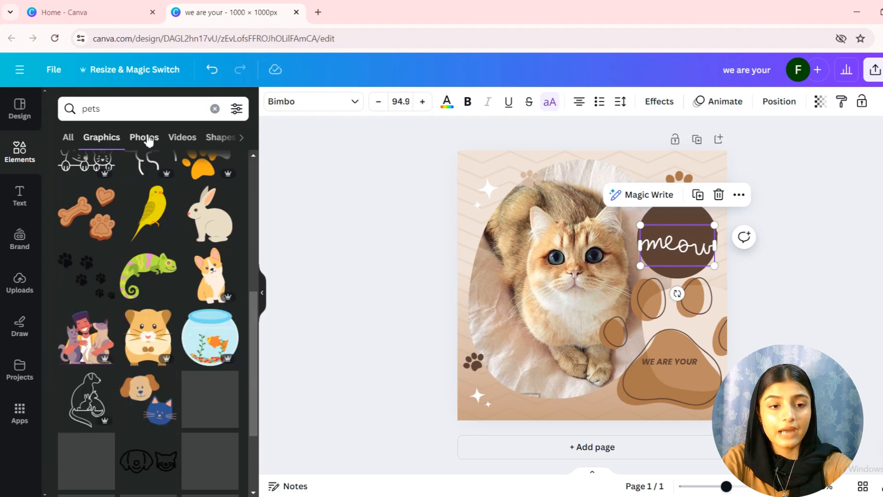
{"action": "left_click", "coordinate": [148, 138]}
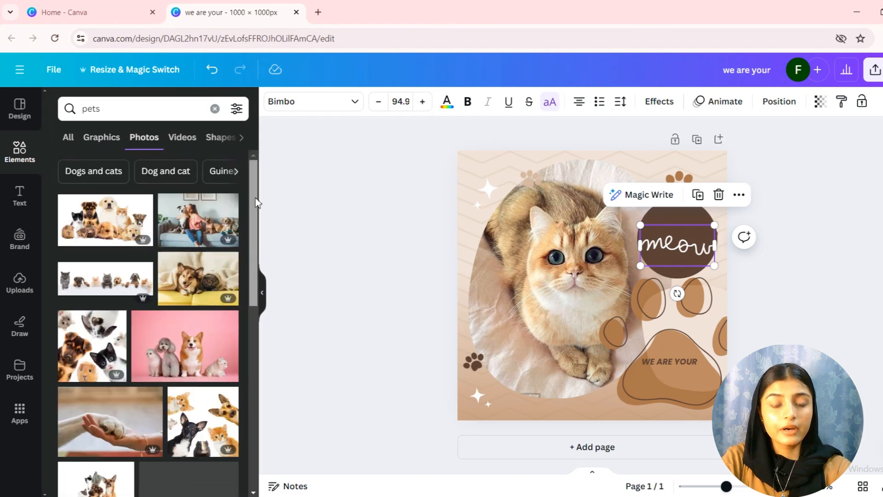
{"action": "scroll", "coordinate": [255, 198], "scroll_direction": "down", "scroll_amount": 5}
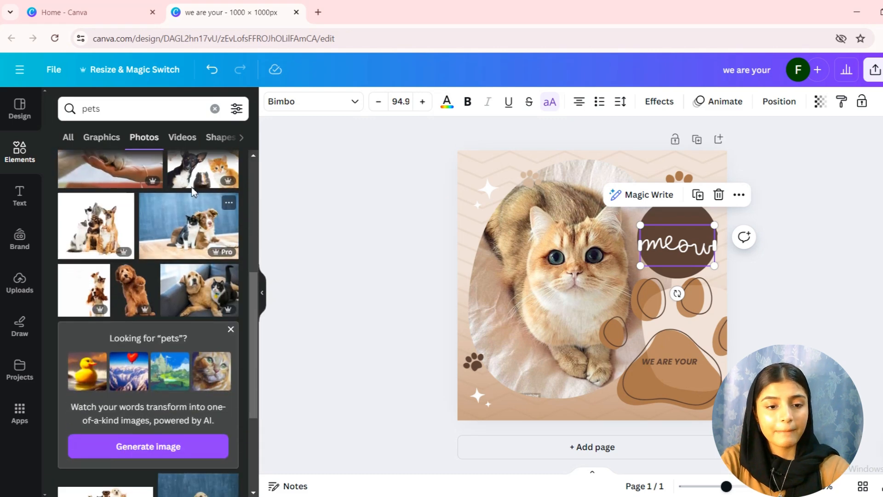
{"action": "scroll", "coordinate": [138, 322], "scroll_direction": "down", "scroll_amount": 5}
Put the grey-and-white cat photo in the first page's frame and place the 17.0 s grey cat video on a new second page.
{"action": "left_click_drag", "start_coordinate": [92, 438], "coordinate": [699, 444]}
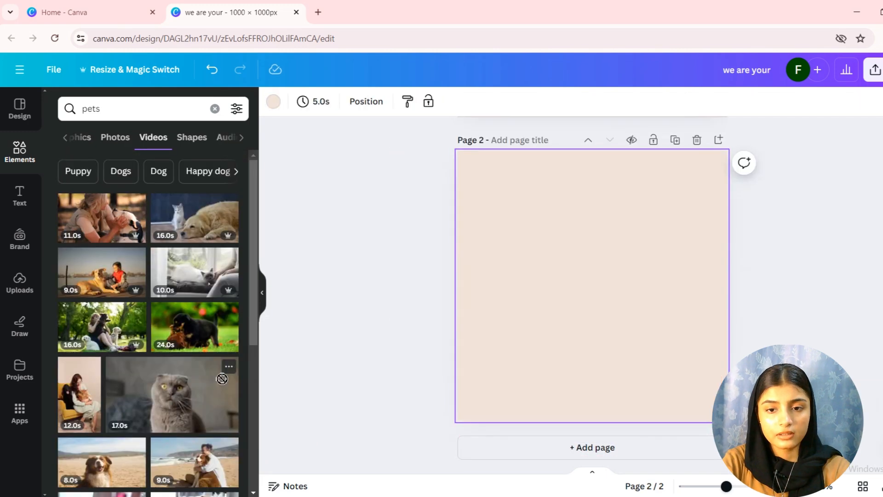
{"action": "left_click_drag", "start_coordinate": [222, 378], "coordinate": [511, 253]}
{"action": "left_click_drag", "start_coordinate": [467, 200], "coordinate": [449, 191]}
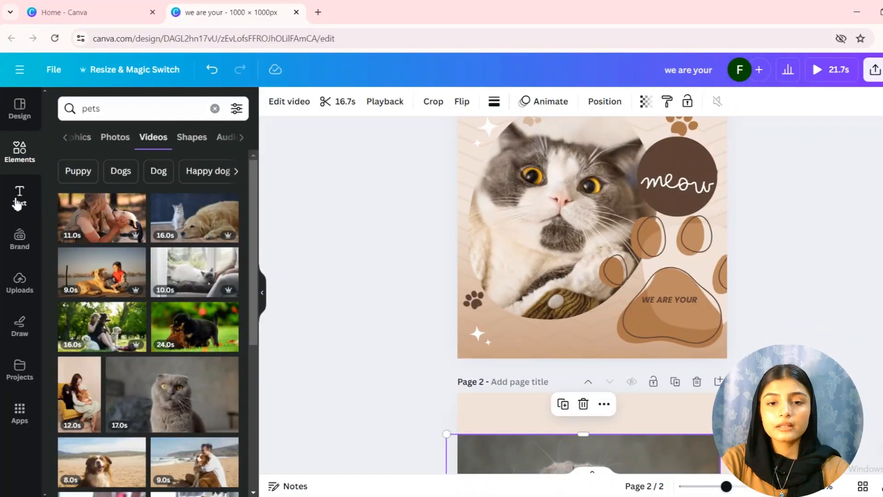
Browse the font combinations and add the orange "Artemis & Sons" one over the lower part of page 1.
{"action": "left_click", "coordinate": [18, 196]}
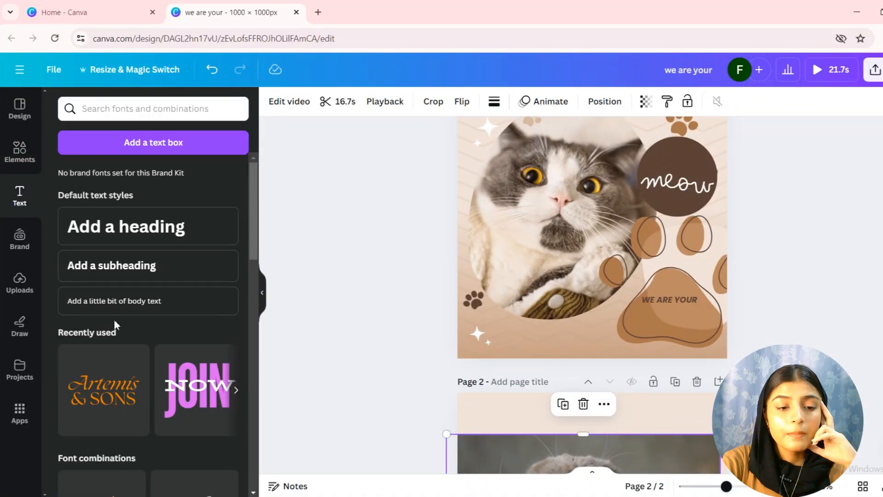
{"action": "scroll", "coordinate": [114, 319], "scroll_direction": "down", "scroll_amount": 3}
{"action": "scroll", "coordinate": [114, 322], "scroll_direction": "up", "scroll_amount": 3}
{"action": "scroll", "coordinate": [96, 276], "scroll_direction": "down", "scroll_amount": 8}
{"action": "scroll", "coordinate": [96, 276], "scroll_direction": "down", "scroll_amount": 7}
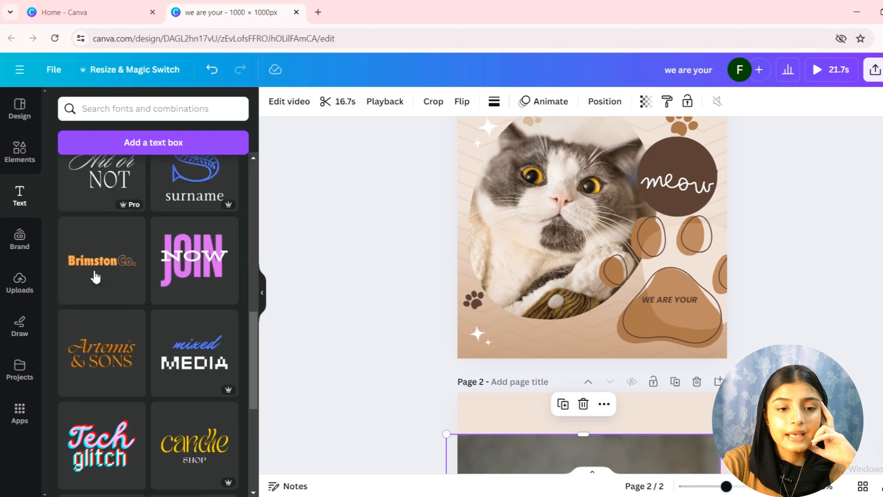
{"action": "scroll", "coordinate": [132, 369], "scroll_direction": "up", "scroll_amount": 3}
{"action": "left_click", "coordinate": [132, 370]}
{"action": "left_click_drag", "start_coordinate": [132, 370], "coordinate": [510, 351]}
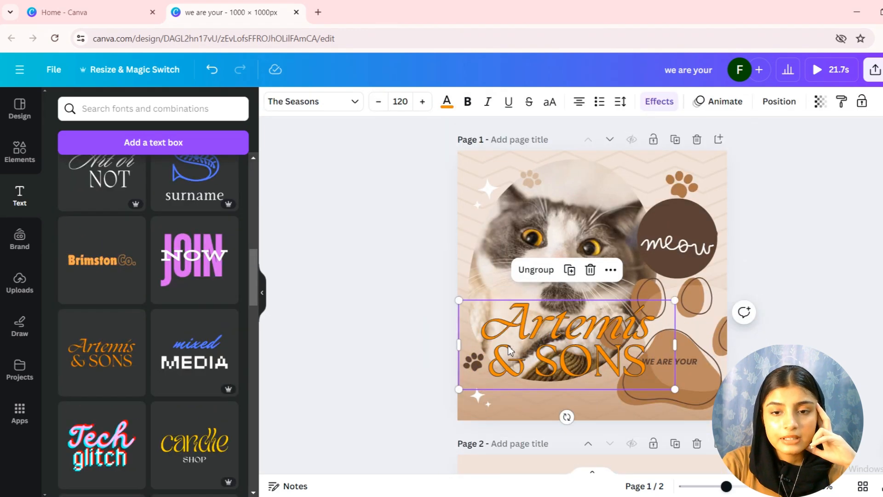
Delete the "& SONS" line from the added font combination.
{"action": "left_click", "coordinate": [548, 366]}
{"action": "triple_click", "coordinate": [548, 366]}
{"action": "key", "text": "BackSpace"}
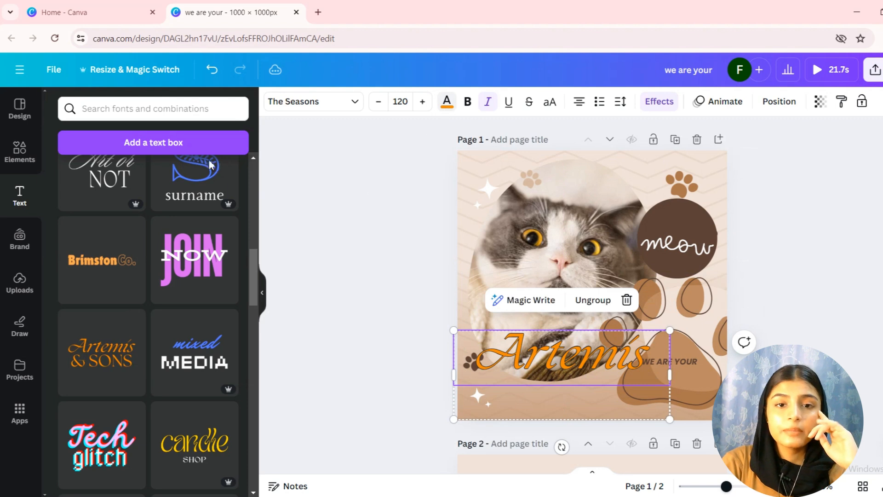
Color the "Artemis" text black, make it bold and remove its italics.
{"action": "left_click", "coordinate": [447, 101]}
{"action": "left_click", "coordinate": [97, 175]}
{"action": "left_click", "coordinate": [467, 101]}
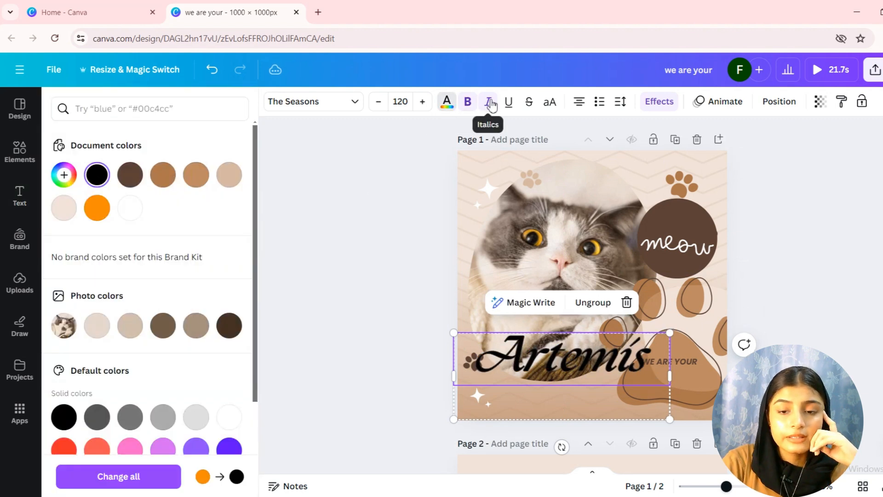
{"action": "left_click", "coordinate": [490, 102]}
Try underline, strikethrough and uppercase on the "Artemis" text, and remove all three.
{"action": "left_click", "coordinate": [509, 102]}
{"action": "left_click", "coordinate": [529, 102]}
{"action": "left_click", "coordinate": [547, 102]}
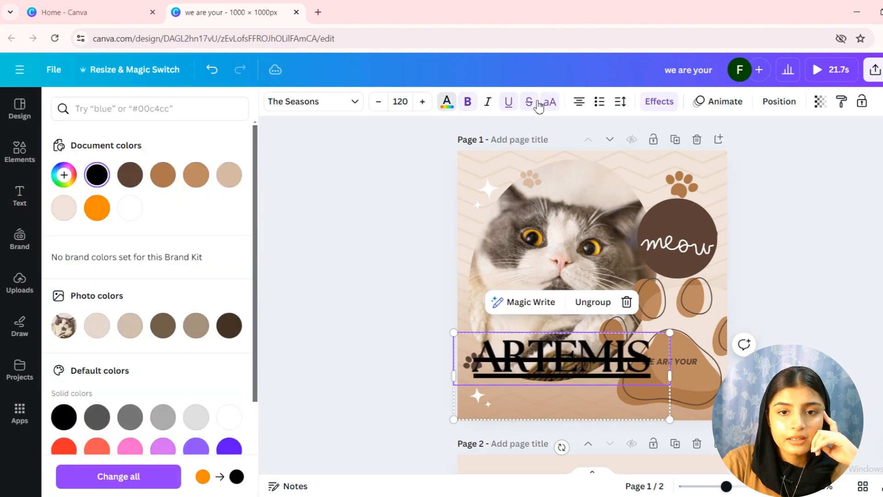
{"action": "left_click", "coordinate": [529, 102]}
{"action": "left_click", "coordinate": [508, 102]}
{"action": "left_click", "coordinate": [549, 102]}
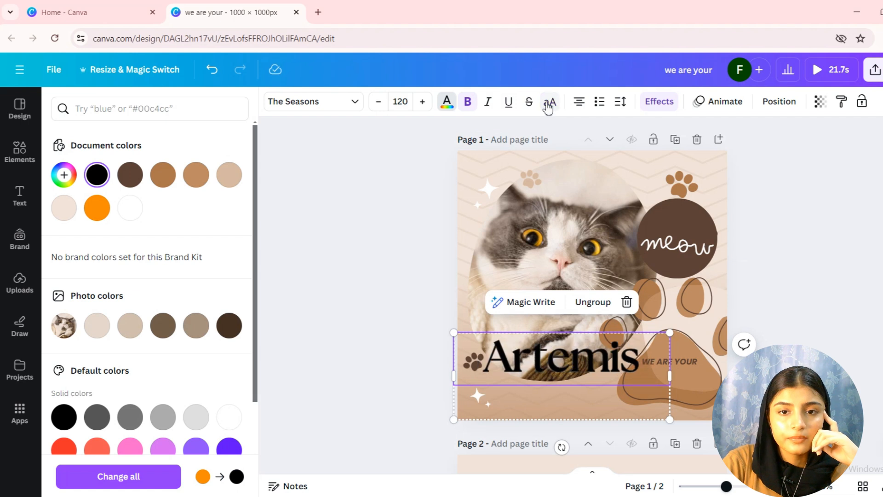
Try the Shadow, Lift and Hollow styles on the "Artemis" text, and reset its effect style to None.
{"action": "left_click", "coordinate": [659, 106]}
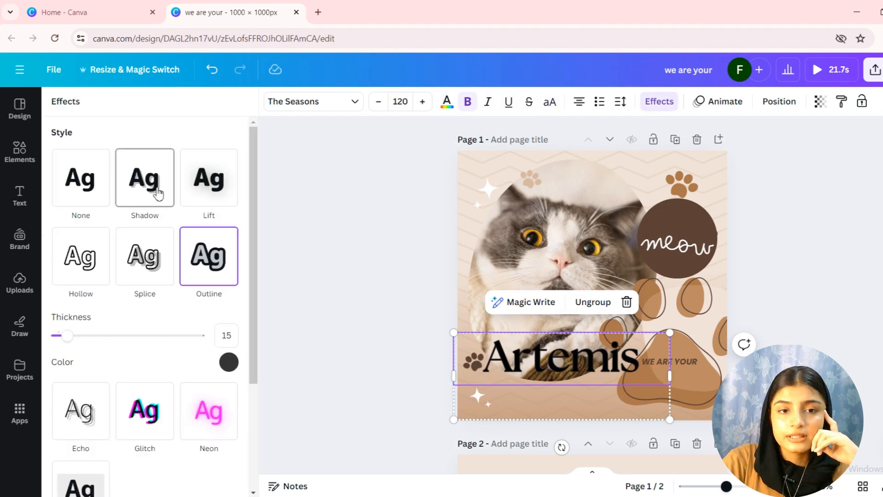
{"action": "left_click", "coordinate": [158, 195]}
{"action": "left_click", "coordinate": [198, 188]}
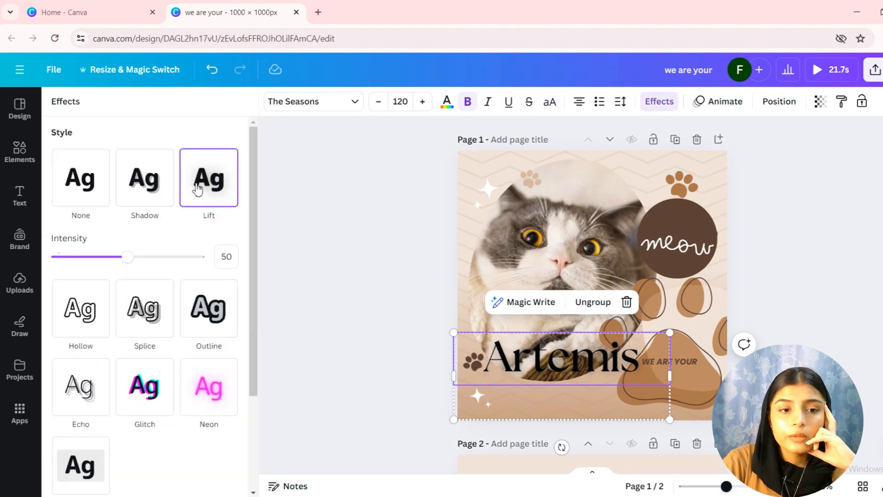
{"action": "left_click", "coordinate": [85, 306]}
{"action": "scroll", "coordinate": [154, 331], "scroll_direction": "down", "scroll_amount": 4}
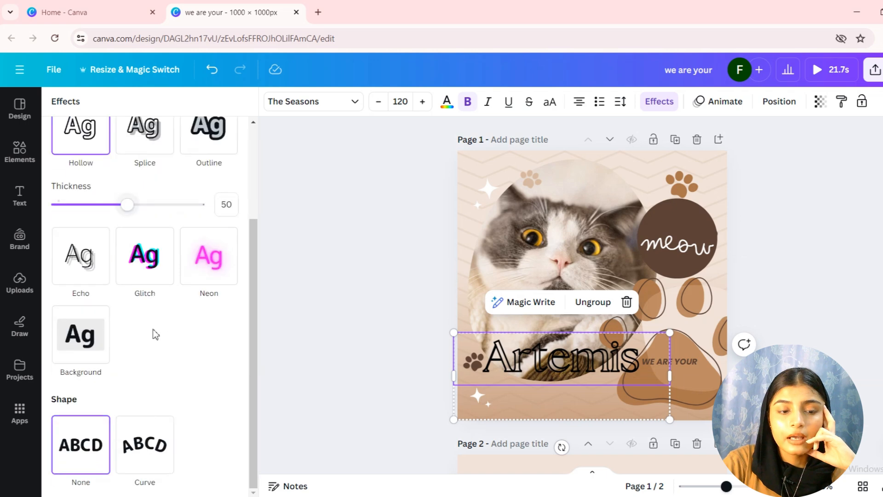
{"action": "scroll", "coordinate": [120, 258], "scroll_direction": "up", "scroll_amount": 4}
{"action": "left_click", "coordinate": [101, 207]}
{"action": "scroll", "coordinate": [148, 432], "scroll_direction": "down", "scroll_amount": 2}
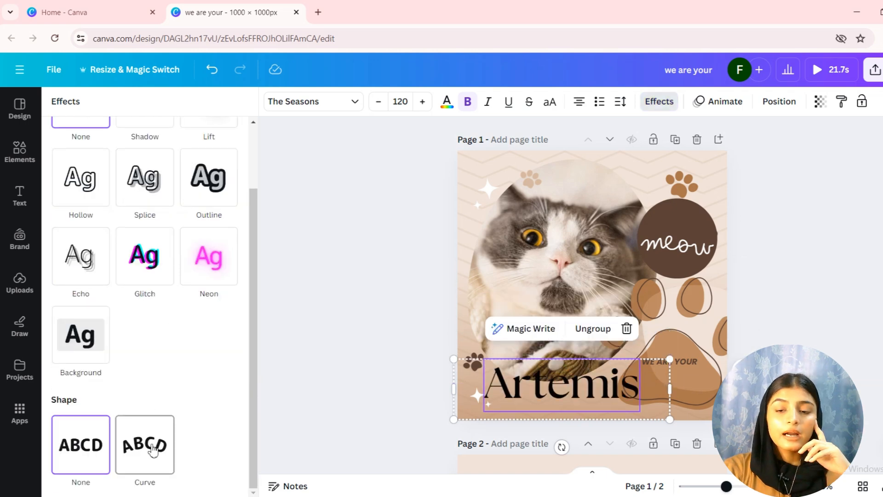
Apply the Curve shape to the "Artemis" text with a curve of 81, and move it up over the cat photo.
{"action": "left_click", "coordinate": [153, 451]}
{"action": "left_click_drag", "start_coordinate": [560, 363], "coordinate": [551, 316]}
{"action": "scroll", "coordinate": [282, 398], "scroll_direction": "down", "scroll_amount": 3}
{"action": "scroll", "coordinate": [139, 375], "scroll_direction": "down", "scroll_amount": 2}
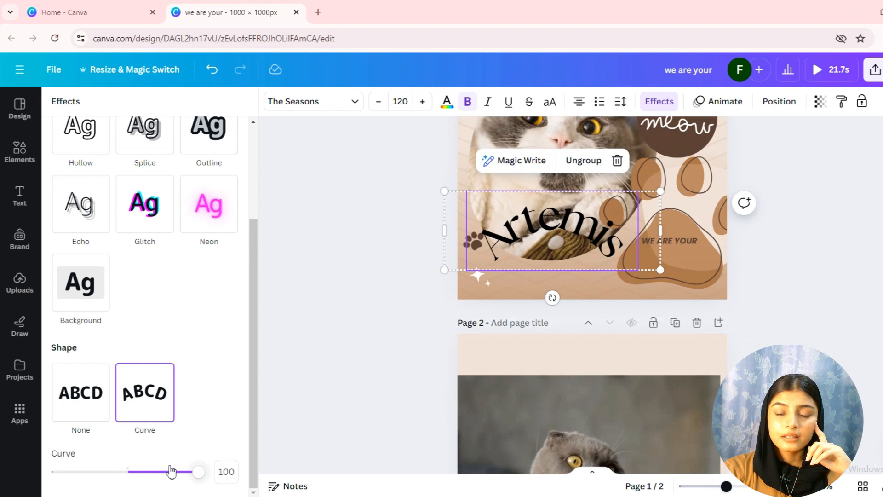
{"action": "mouse_move", "coordinate": [171, 470]}
{"action": "left_mouse_down"}
{"action": "mouse_move", "coordinate": [142, 474]}
{"action": "mouse_move", "coordinate": [187, 472]}
{"action": "left_mouse_up"}
{"action": "scroll", "coordinate": [370, 357], "scroll_direction": "up", "scroll_amount": 3}
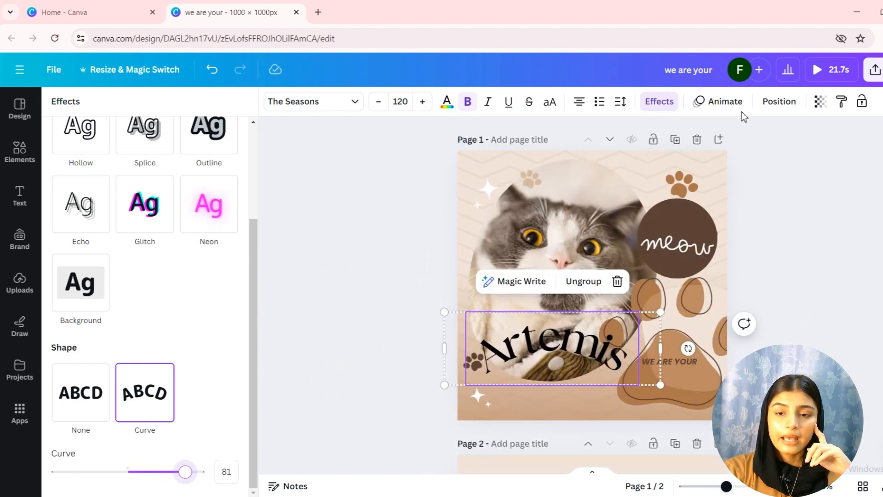
Try the Rise, Fade and Tectonic animations on the "Artemis" text, and remove the animation.
{"action": "left_click", "coordinate": [720, 102]}
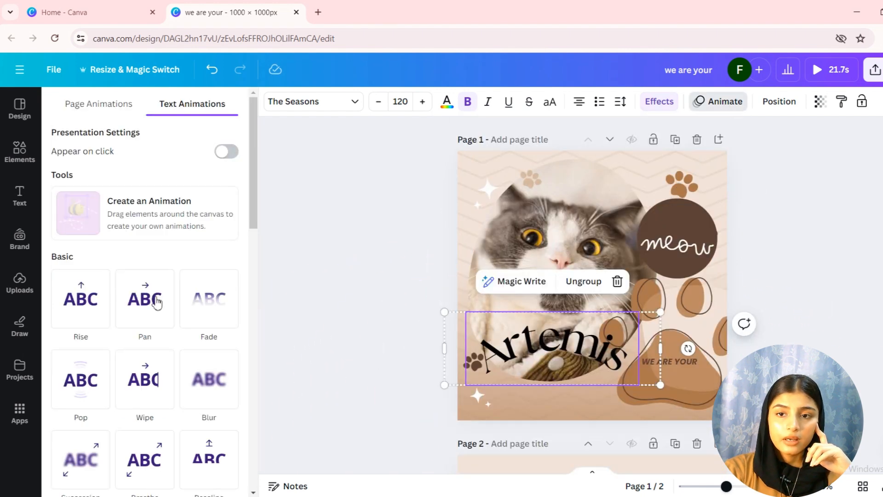
{"action": "left_click", "coordinate": [88, 304]}
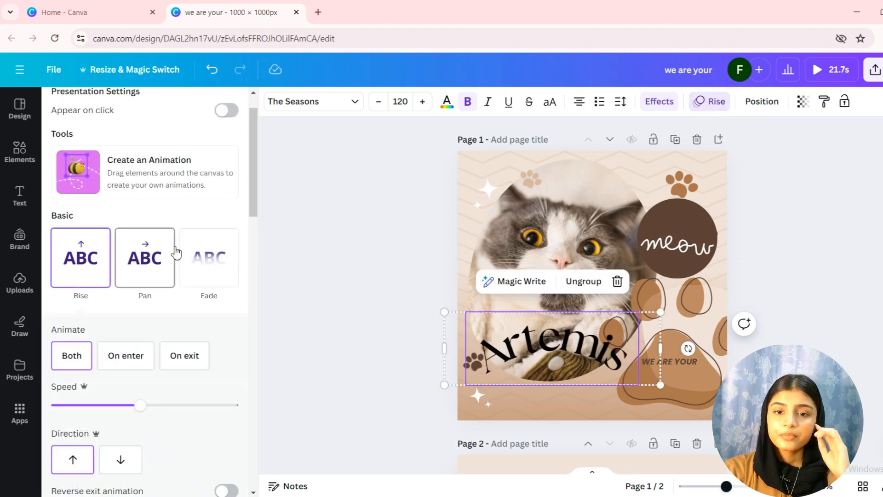
{"action": "left_click", "coordinate": [174, 253]}
{"action": "left_click", "coordinate": [190, 251]}
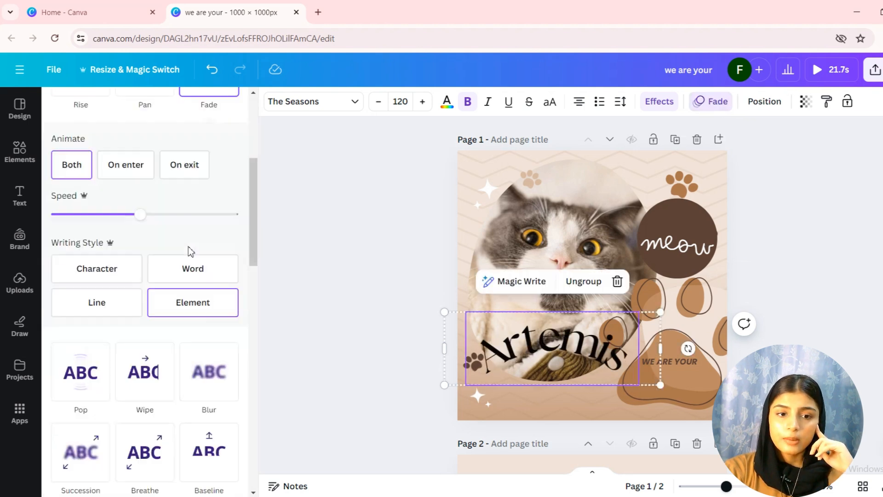
{"action": "scroll", "coordinate": [147, 364], "scroll_direction": "down", "scroll_amount": 8}
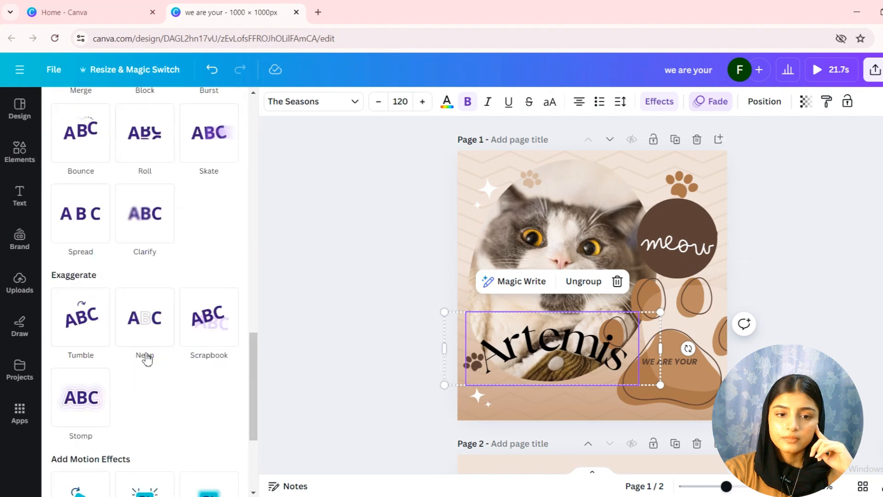
{"action": "scroll", "coordinate": [197, 318], "scroll_direction": "up", "scroll_amount": 8}
{"action": "scroll", "coordinate": [197, 318], "scroll_direction": "down", "scroll_amount": 5}
{"action": "left_click", "coordinate": [152, 300]}
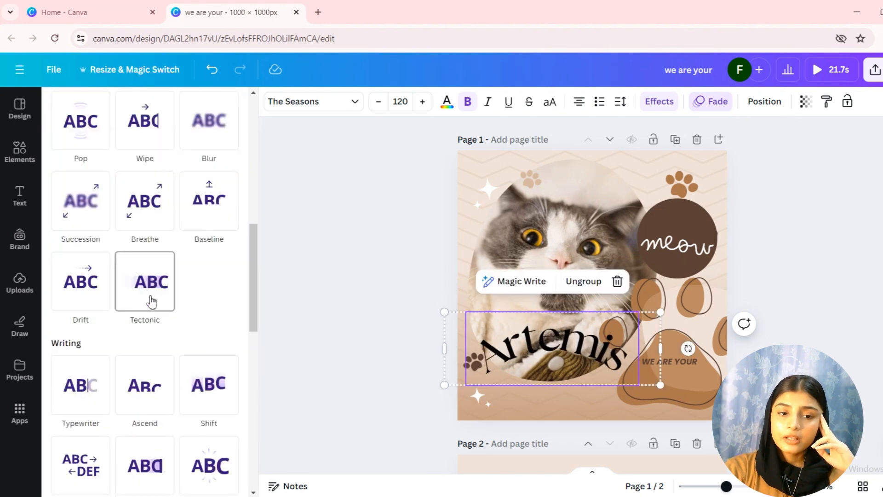
{"action": "scroll", "coordinate": [178, 258], "scroll_direction": "down", "scroll_amount": 5}
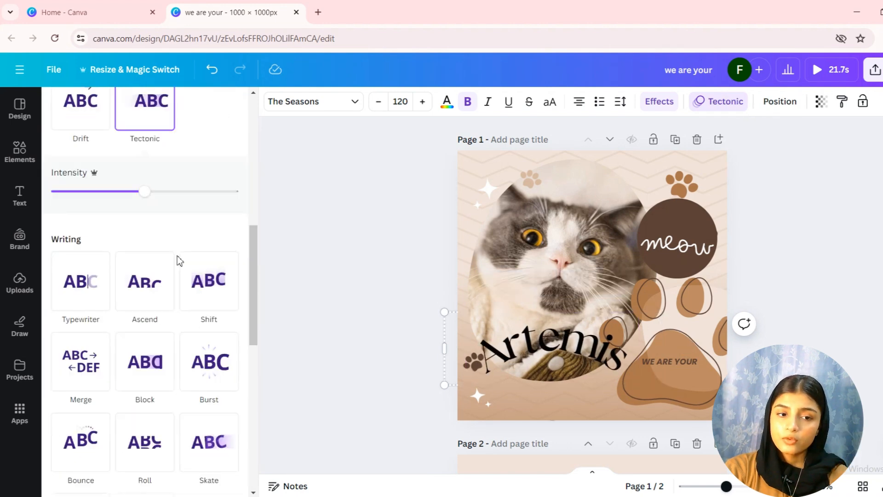
{"action": "scroll", "coordinate": [178, 258], "scroll_direction": "down", "scroll_amount": 8}
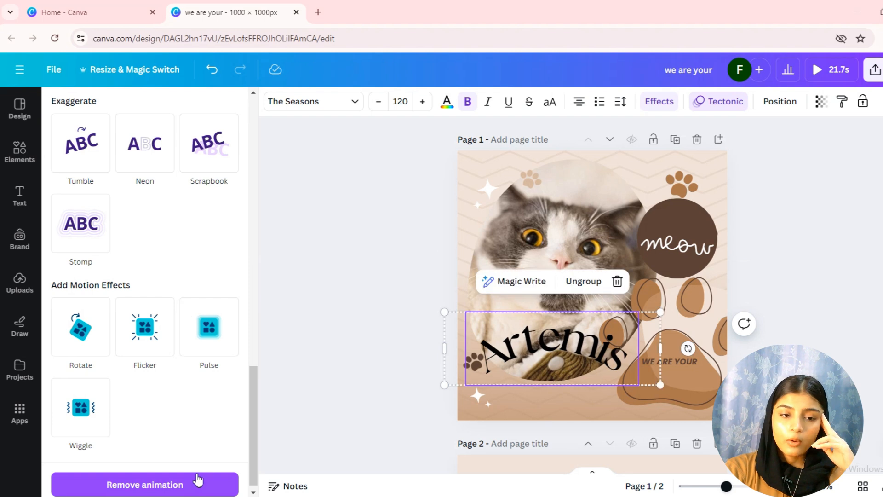
{"action": "left_click", "coordinate": [197, 483]}
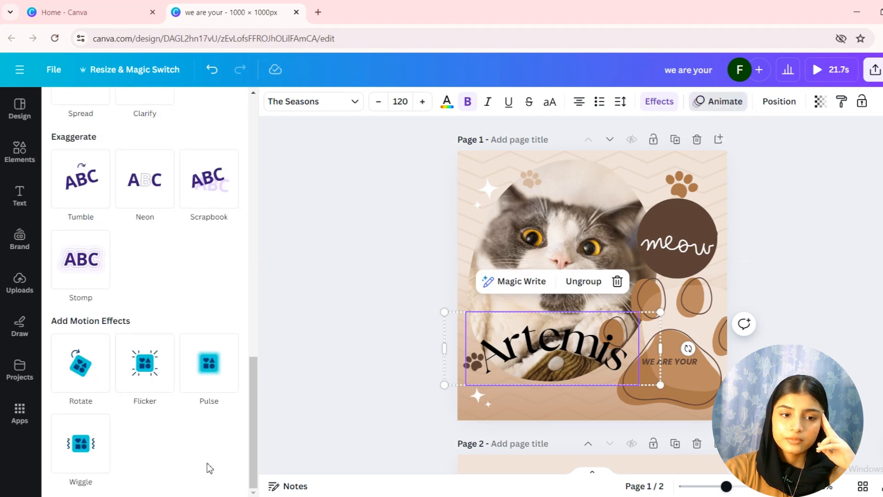
Try the page alignment options on the "Artemis" text, and move it back over the lower part of the cat photo.
{"action": "left_click", "coordinate": [773, 109]}
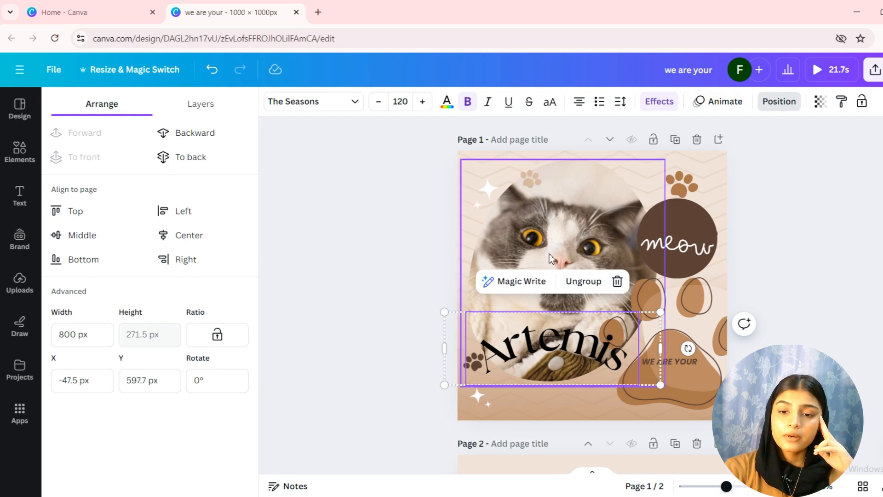
{"action": "mouse_move", "coordinate": [574, 352]}
{"action": "left_mouse_down"}
{"action": "mouse_move", "coordinate": [574, 248]}
{"action": "mouse_move", "coordinate": [566, 343]}
{"action": "left_mouse_up"}
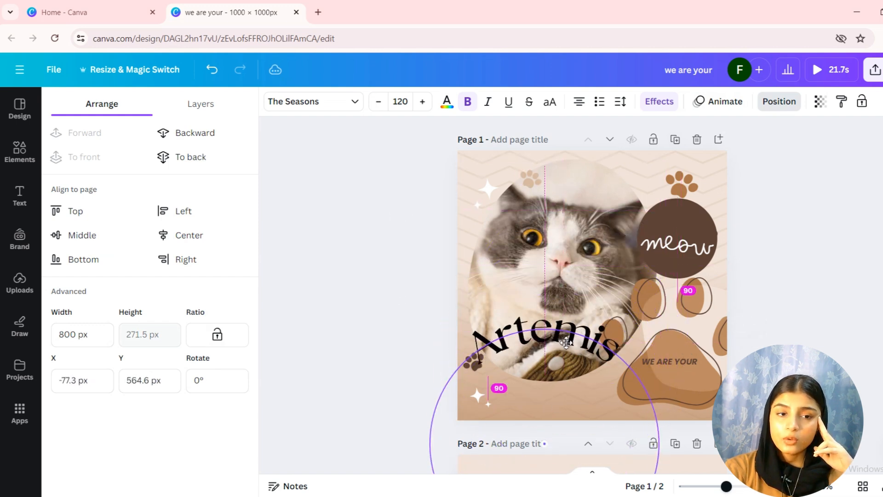
{"action": "left_click", "coordinate": [69, 210]}
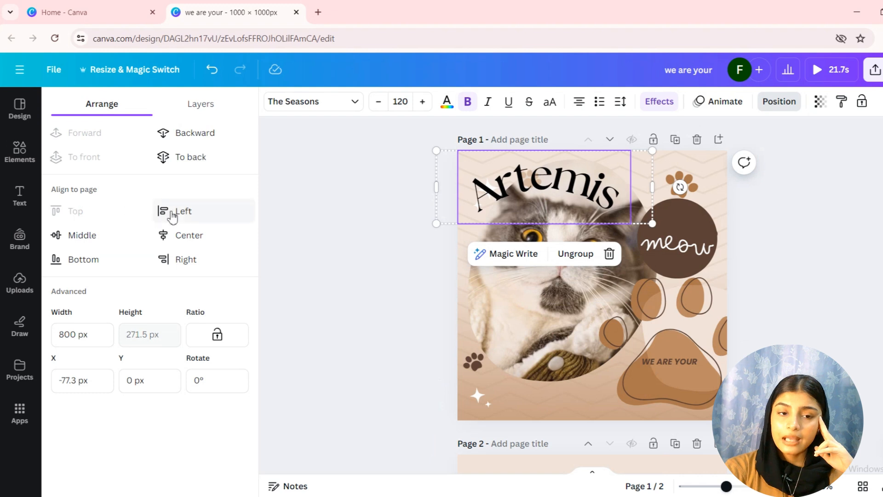
{"action": "left_click", "coordinate": [173, 216]}
{"action": "left_click", "coordinate": [110, 241]}
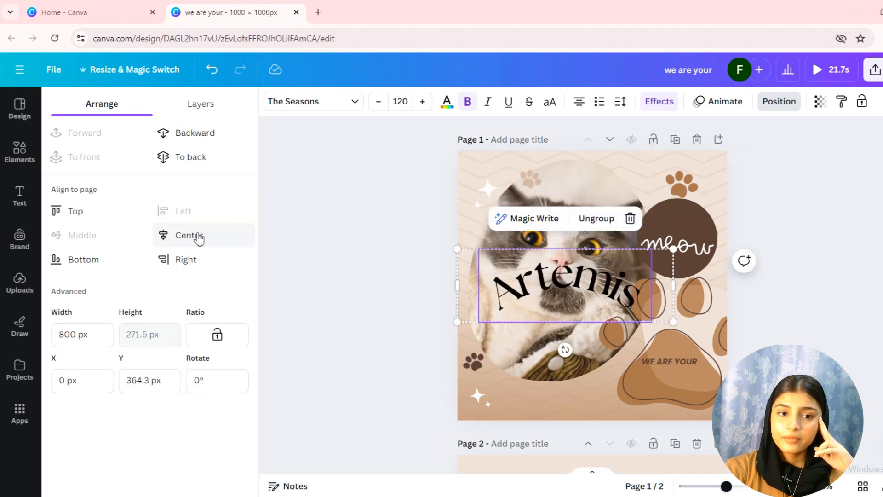
{"action": "left_click", "coordinate": [198, 237]}
{"action": "left_click", "coordinate": [90, 258]}
{"action": "left_click", "coordinate": [177, 258]}
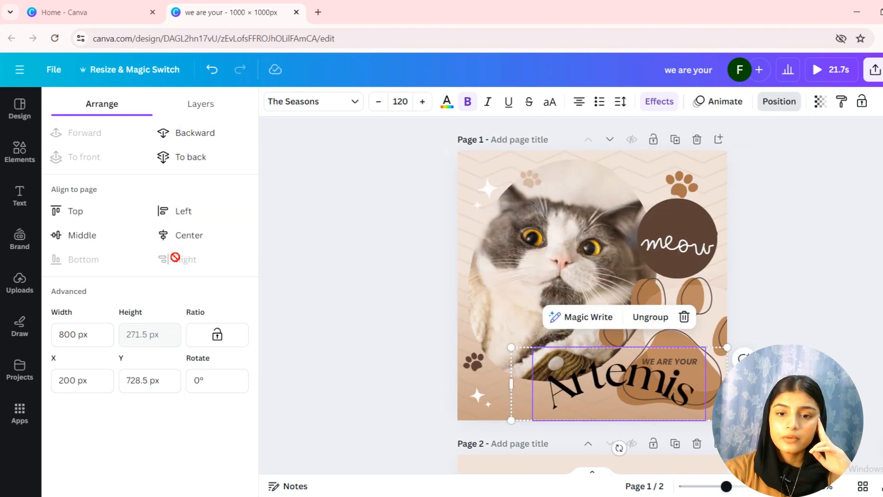
{"action": "left_click_drag", "start_coordinate": [614, 369], "coordinate": [557, 326]}
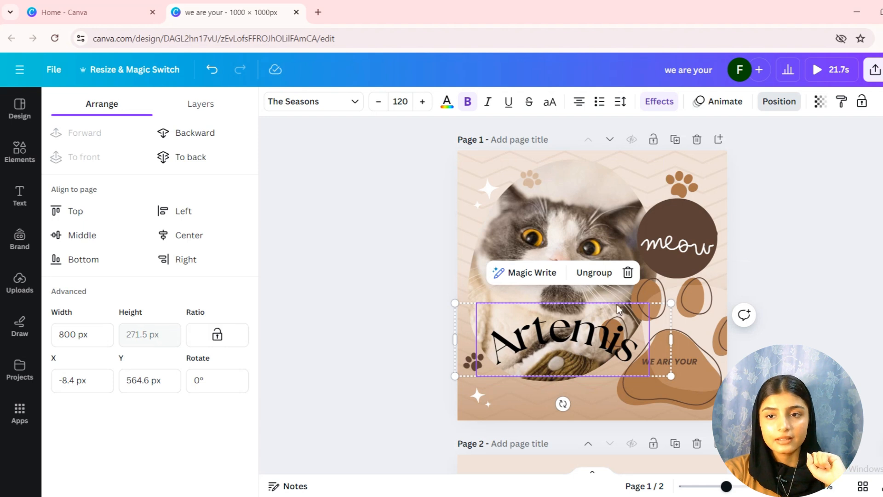
Try adjusting the transparency of the "Artemis" text, and lock its position.
{"action": "left_click", "coordinate": [819, 102]}
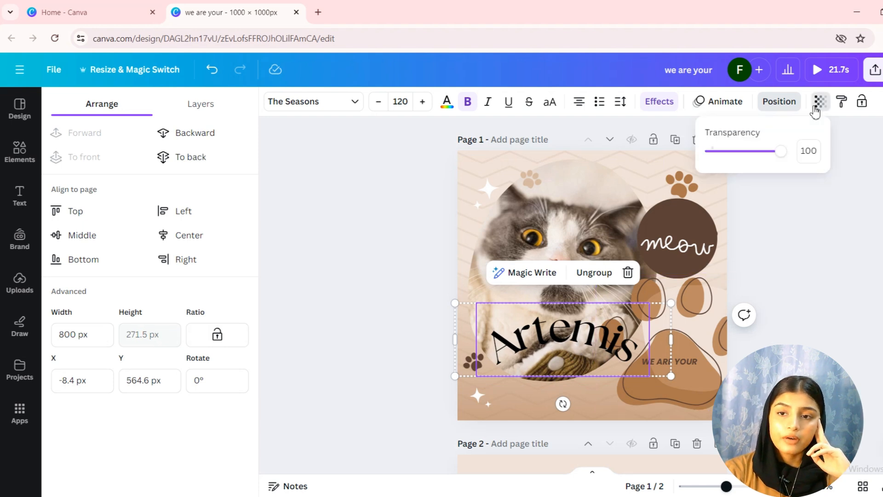
{"action": "left_click_drag", "start_coordinate": [787, 157], "coordinate": [767, 159]}
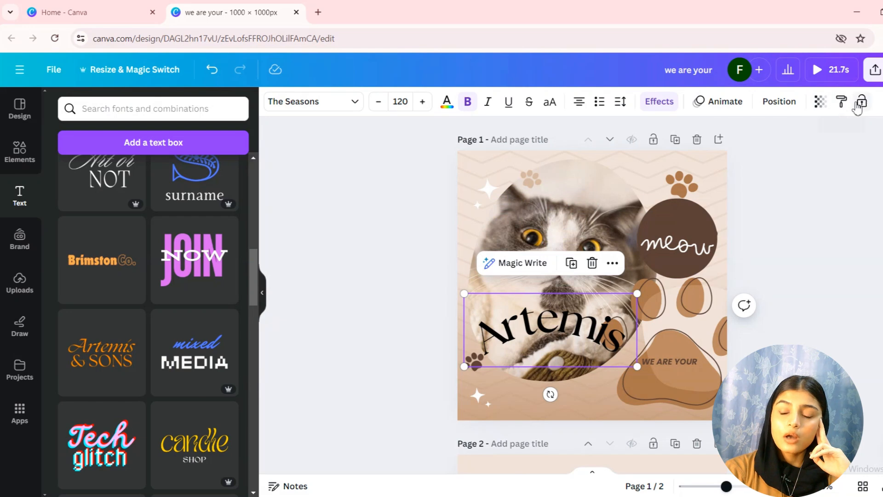
{"action": "left_click", "coordinate": [858, 105]}
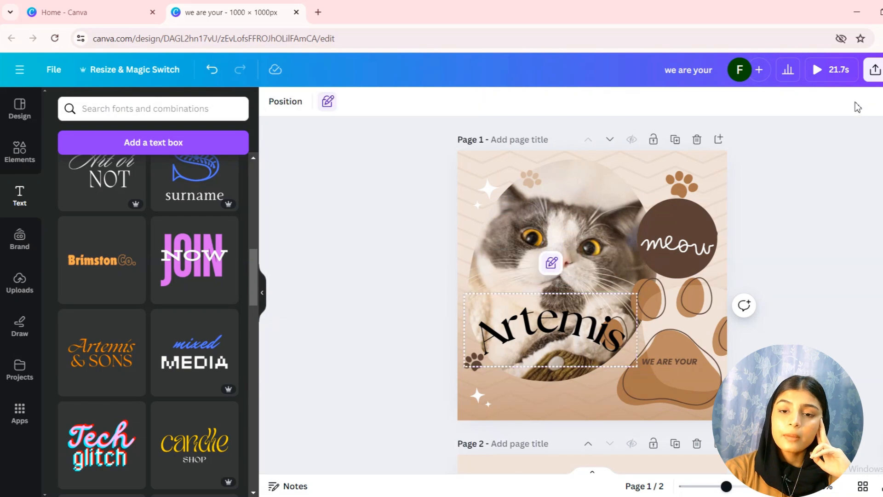
Select the cat photo and the other texts on page 1, shifting "meow" slightly upward within its brown circle.
{"action": "left_click", "coordinate": [571, 338]}
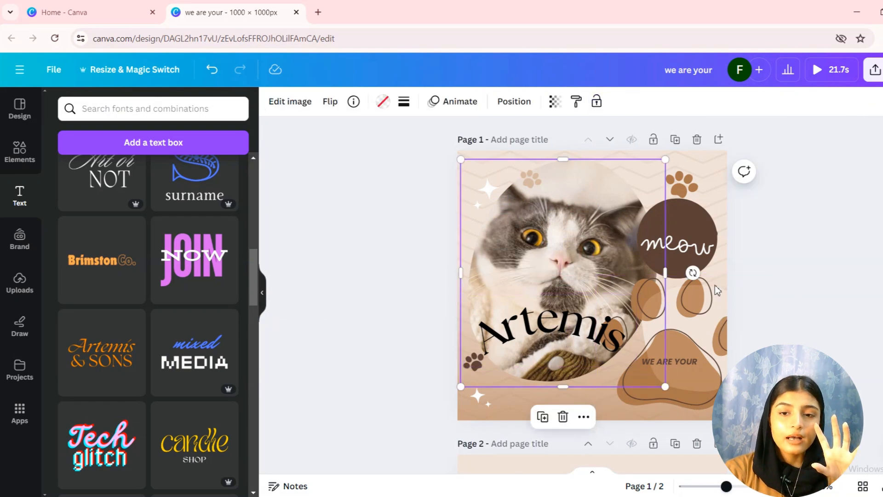
{"action": "left_click", "coordinate": [676, 241]}
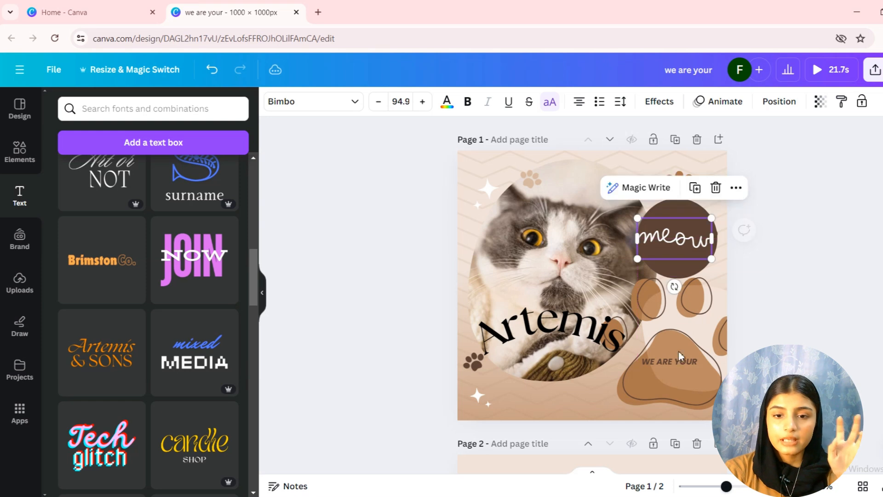
{"action": "left_click", "coordinate": [671, 362]}
Try to move the position-locked "Artemis" text, and switch it to a full lock.
{"action": "left_click", "coordinate": [552, 330]}
{"action": "left_click_drag", "start_coordinate": [552, 330], "coordinate": [570, 264]}
{"action": "left_click", "coordinate": [561, 328]}
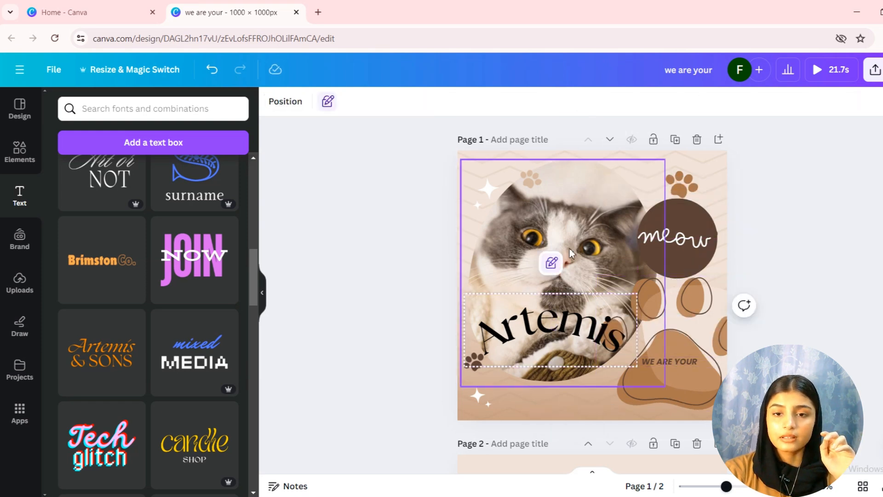
{"action": "left_click", "coordinate": [553, 265]}
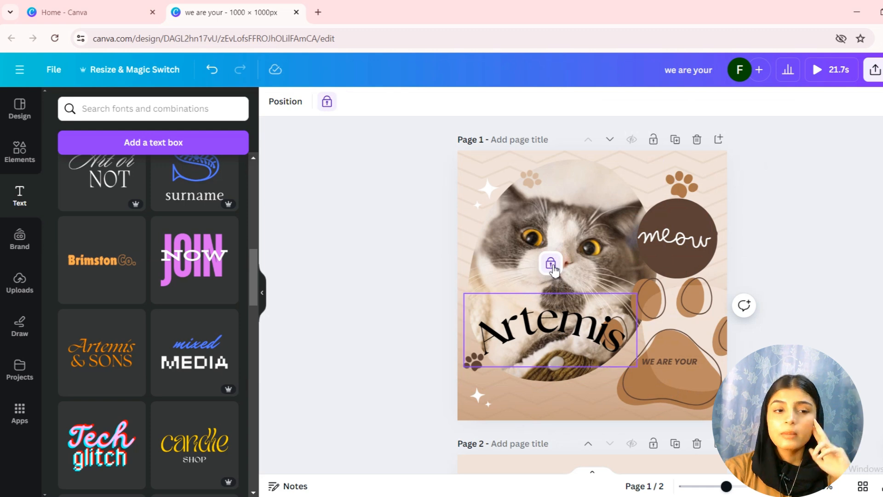
Upload the image "how to get canva pro for free" from Downloads, and place it in the upper part of page 2.
{"action": "left_click", "coordinate": [14, 238]}
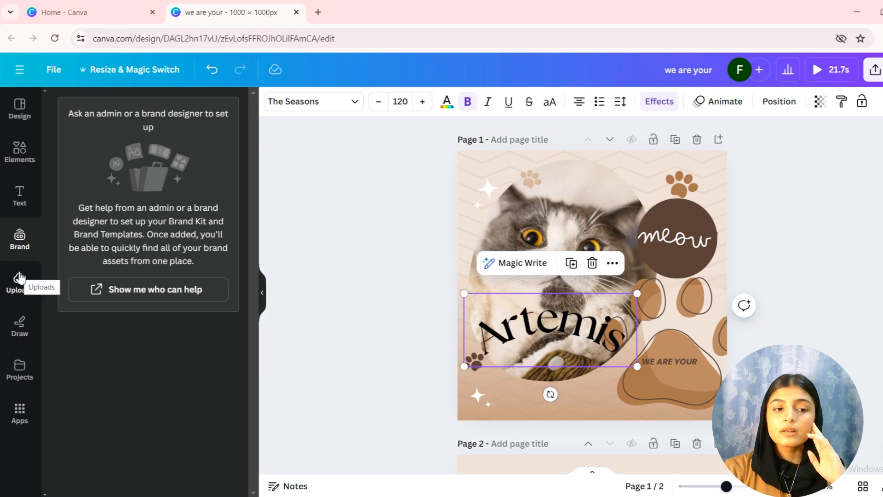
{"action": "left_click", "coordinate": [23, 292]}
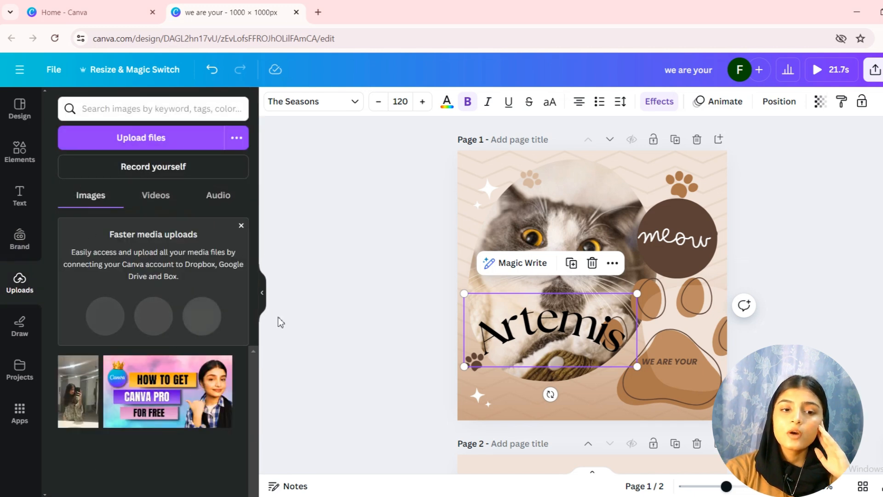
{"action": "left_click", "coordinate": [166, 151]}
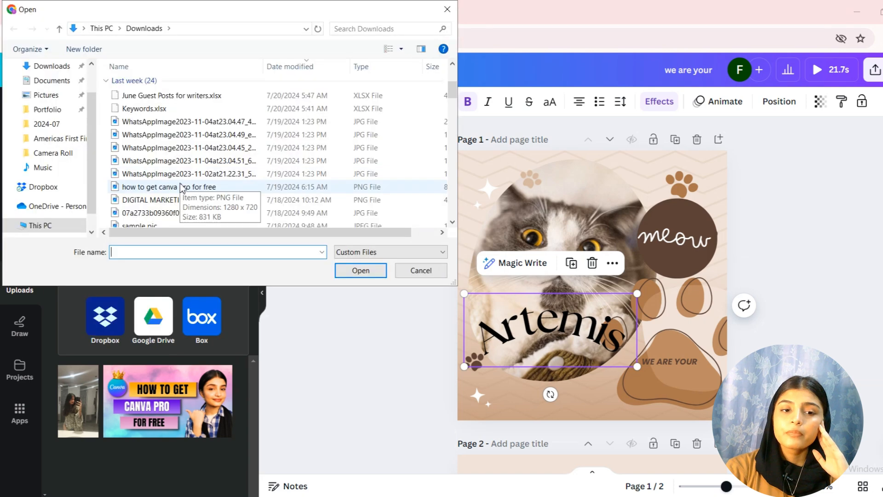
{"action": "left_click", "coordinate": [182, 189]}
{"action": "left_click", "coordinate": [358, 270]}
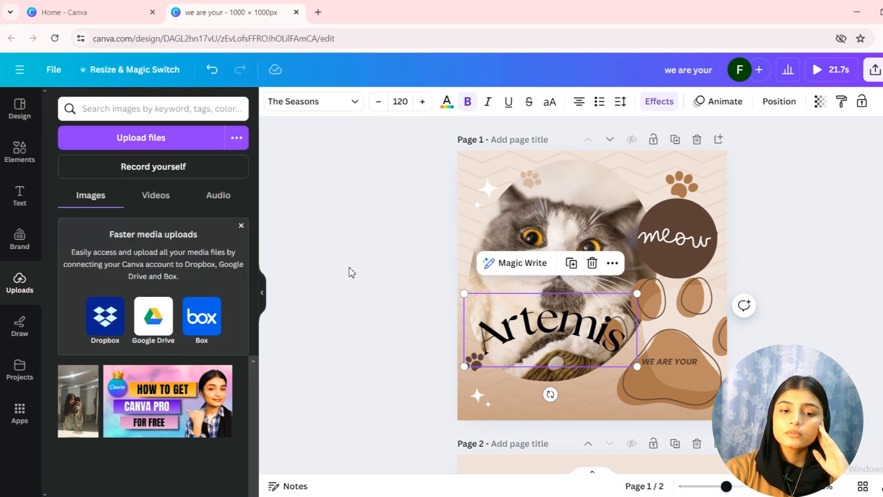
{"action": "scroll", "coordinate": [547, 336], "scroll_direction": "down", "scroll_amount": 4}
{"action": "left_click_drag", "start_coordinate": [545, 331], "coordinate": [543, 333]}
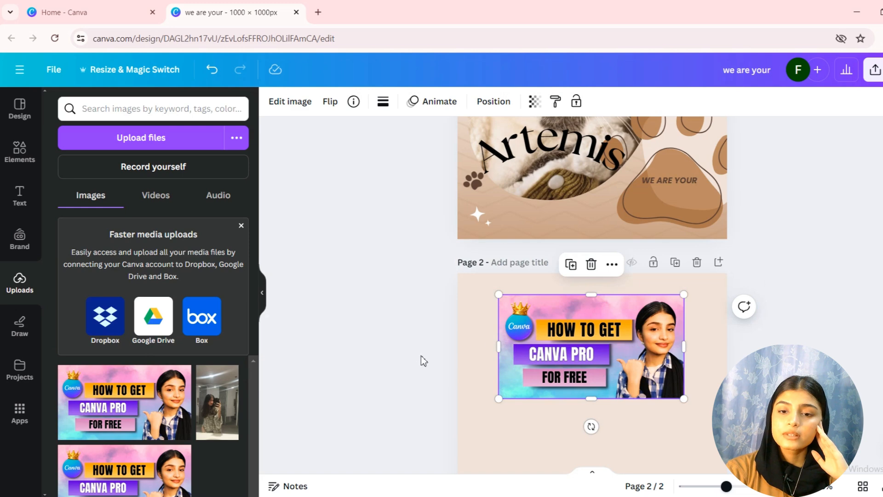
Draw a freehand heart with the red marker below the cat photo on page 1.
{"action": "scroll", "coordinate": [420, 354], "scroll_direction": "up", "scroll_amount": 4}
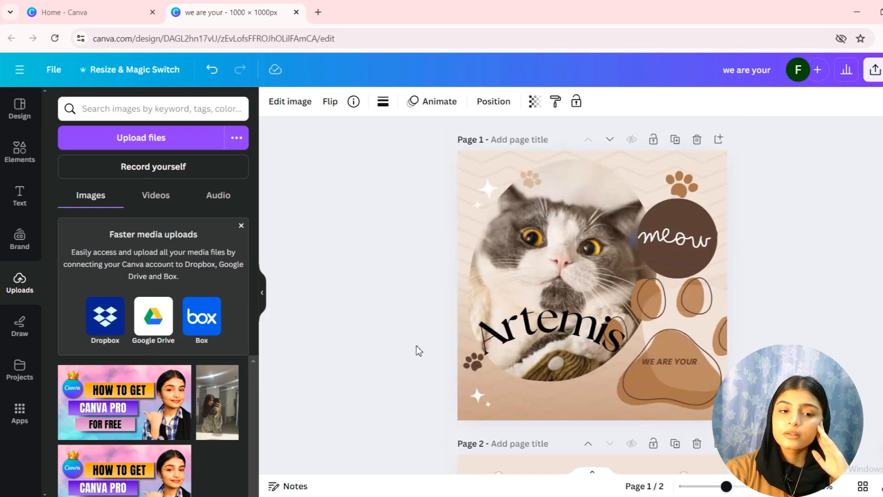
{"action": "left_click", "coordinate": [20, 326]}
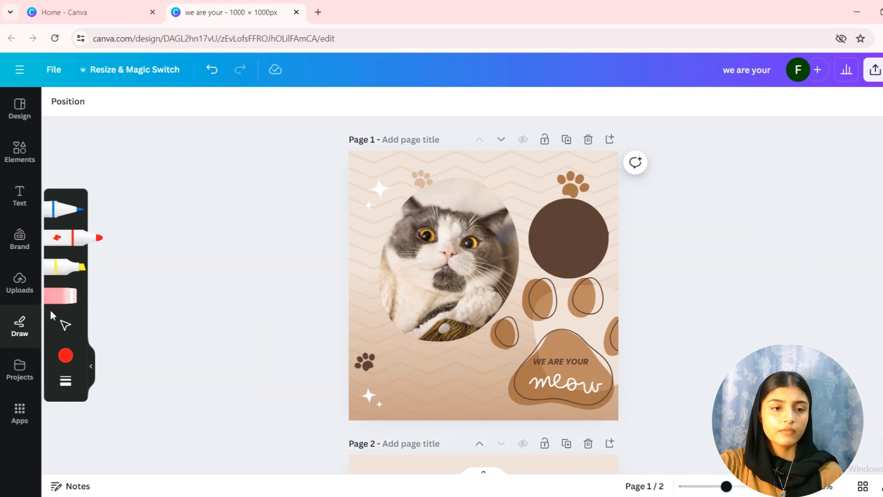
{"action": "left_click", "coordinate": [62, 296]}
{"action": "left_click", "coordinate": [64, 238]}
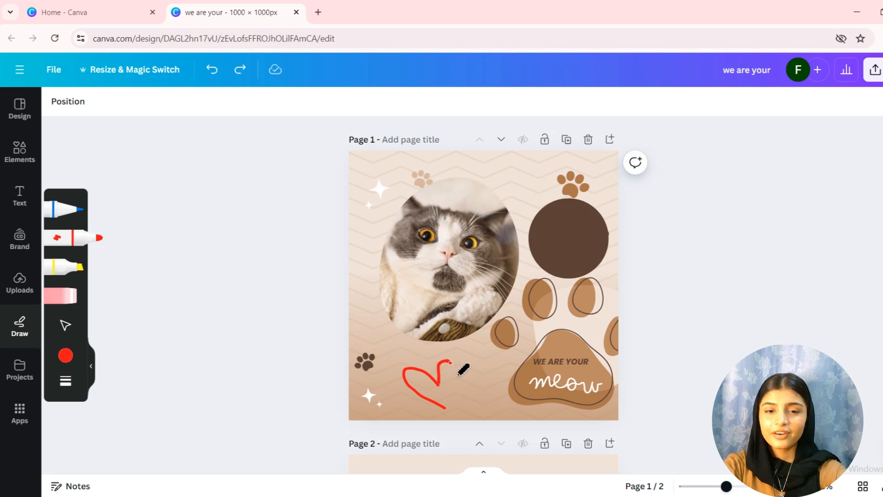
Check the stroke thickness setting, and draw a yellow highlighter stroke across the red heart.
{"action": "left_click", "coordinate": [66, 381]}
{"action": "mouse_move", "coordinate": [141, 397]}
{"action": "left_mouse_down"}
{"action": "mouse_move", "coordinate": [168, 394]}
{"action": "mouse_move", "coordinate": [138, 394]}
{"action": "left_mouse_up"}
{"action": "key", "text": "h"}
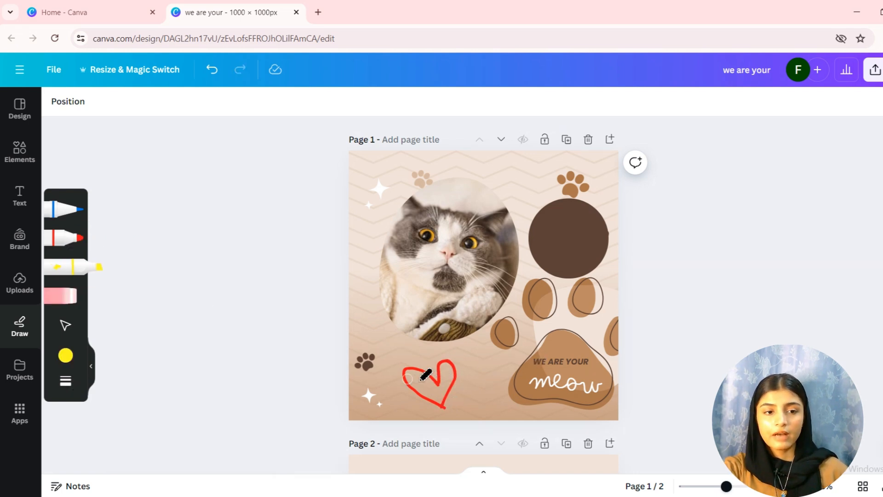
{"action": "left_click_drag", "start_coordinate": [407, 378], "coordinate": [462, 379]}
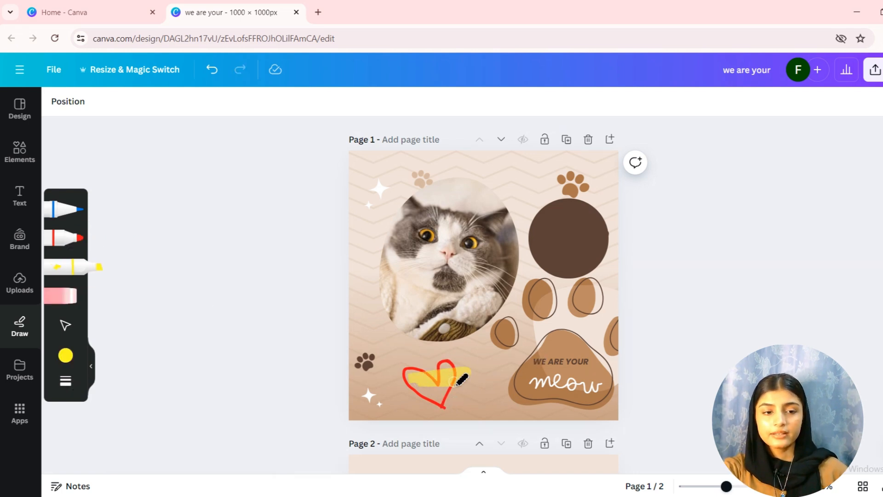
Browse the account's saved projects and the available apps.
{"action": "left_click", "coordinate": [20, 370]}
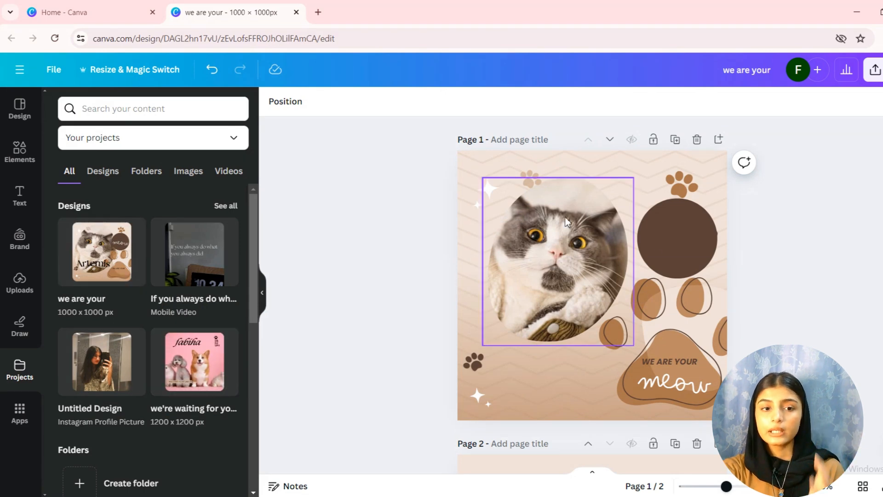
{"action": "left_click", "coordinate": [18, 414]}
{"action": "mouse_move", "coordinate": [253, 176]}
{"action": "left_mouse_down"}
{"action": "mouse_move", "coordinate": [252, 297]}
{"action": "mouse_move", "coordinate": [253, 169]}
{"action": "left_mouse_up"}
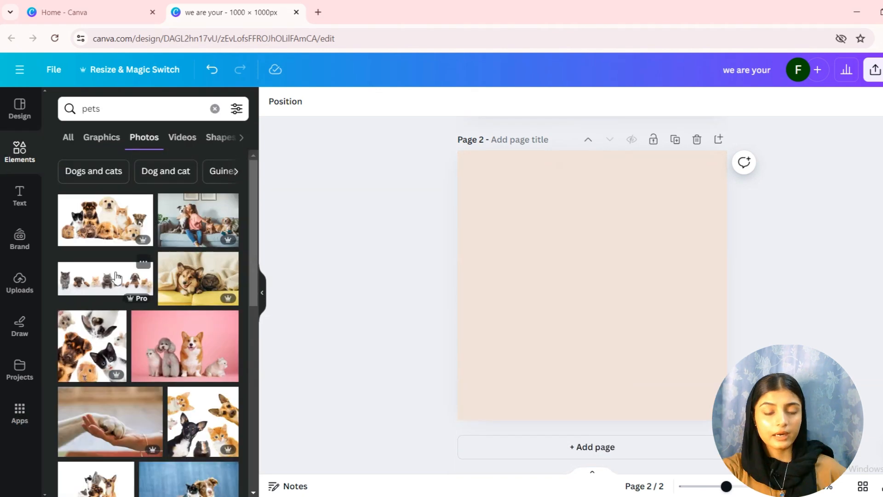
Place the pink-background pet photo from the "pets" photo results on page 2, slightly below and to the left of centre.
{"action": "left_click_drag", "start_coordinate": [170, 348], "coordinate": [509, 312]}
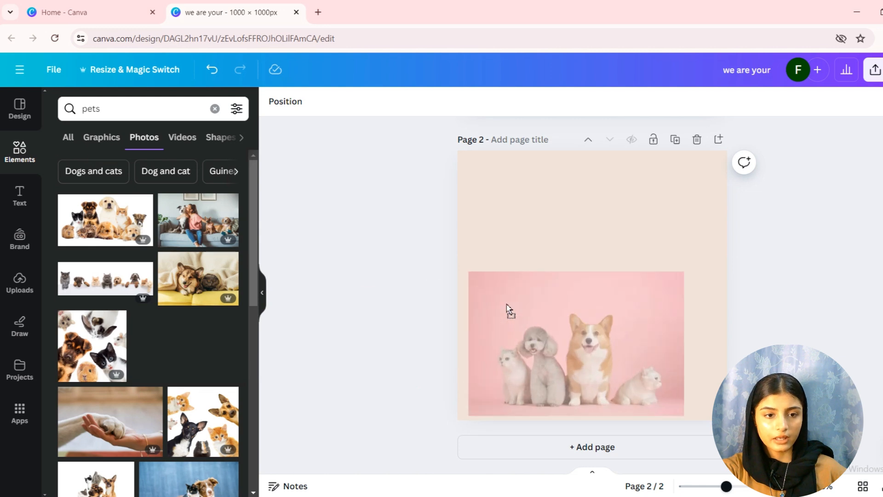
{"action": "left_click_drag", "start_coordinate": [525, 258], "coordinate": [524, 261]}
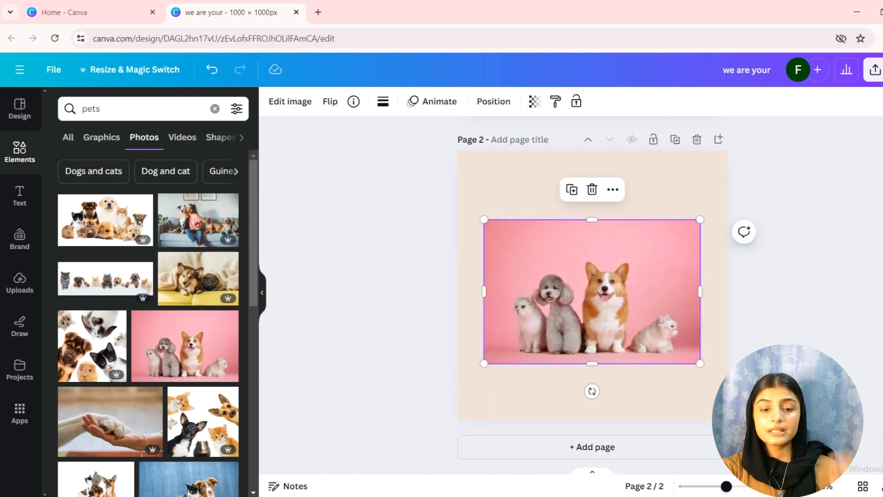
{"action": "left_click_drag", "start_coordinate": [615, 275], "coordinate": [601, 283]}
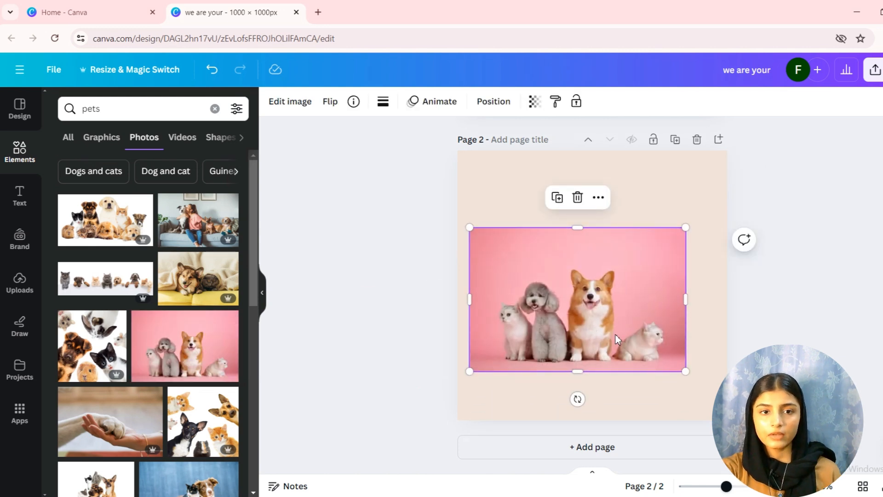
Remove the background of the pet photo, and enlarge the photo to nearly the full width of page 2.
{"action": "left_click", "coordinate": [294, 107]}
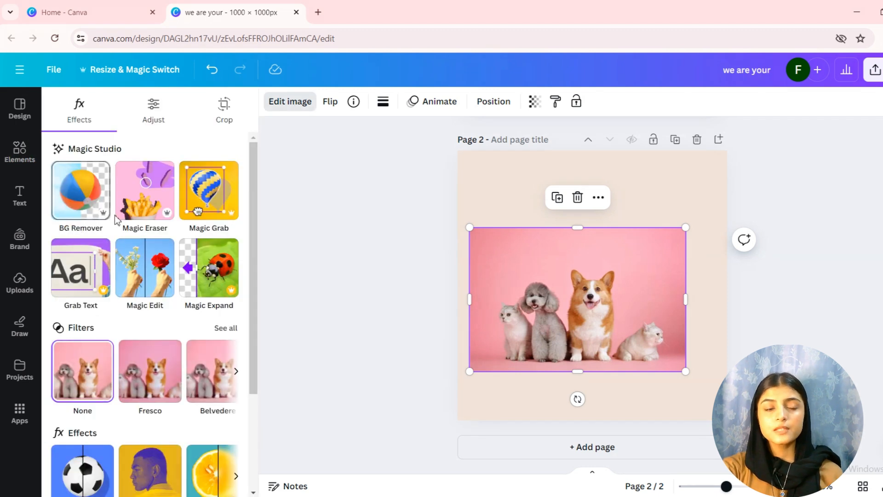
{"action": "left_click", "coordinate": [76, 196]}
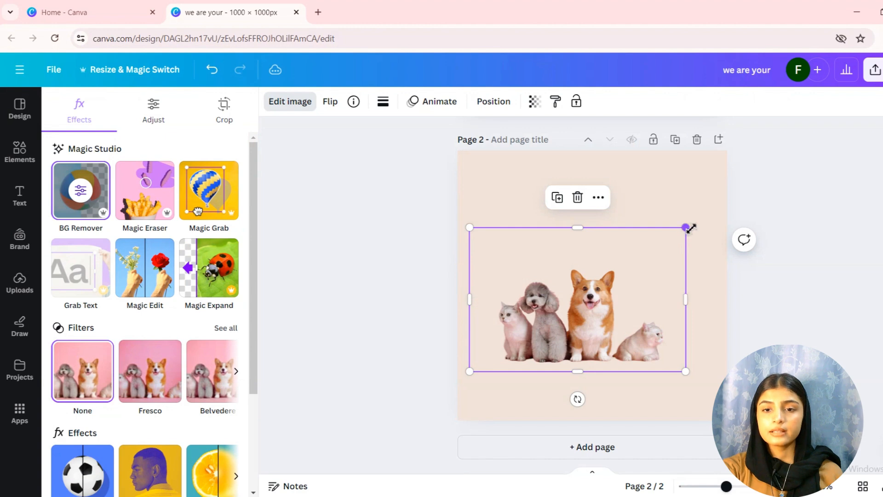
{"action": "left_click_drag", "start_coordinate": [690, 227], "coordinate": [720, 203]}
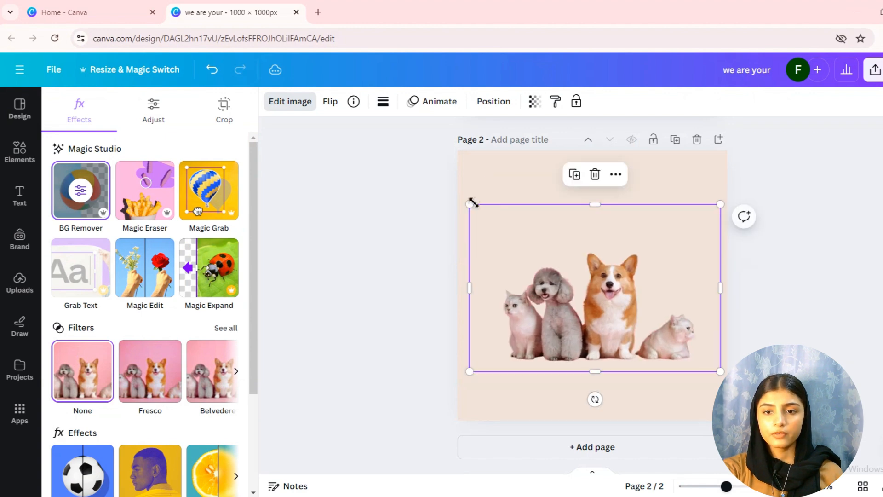
{"action": "left_click_drag", "start_coordinate": [471, 201], "coordinate": [457, 195]}
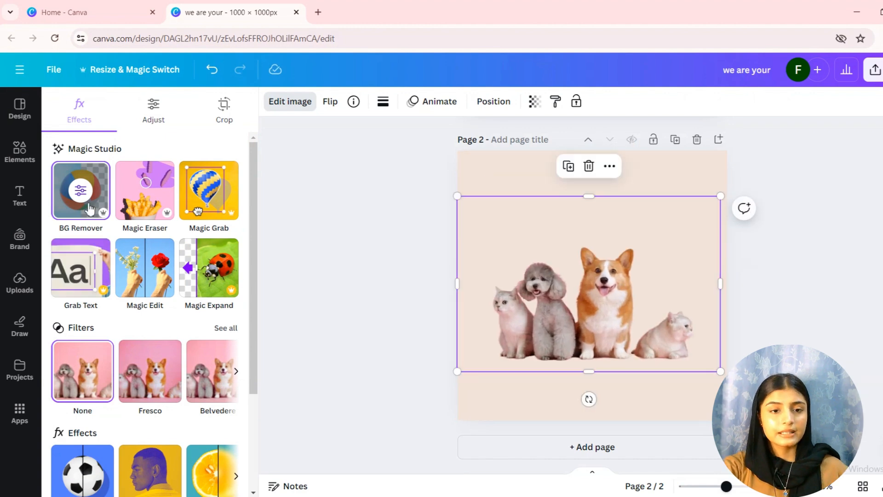
Erase the crouching white cat beside the corgi with Magic Eraser, brushing over it at brush size 20.
{"action": "left_click", "coordinate": [144, 201]}
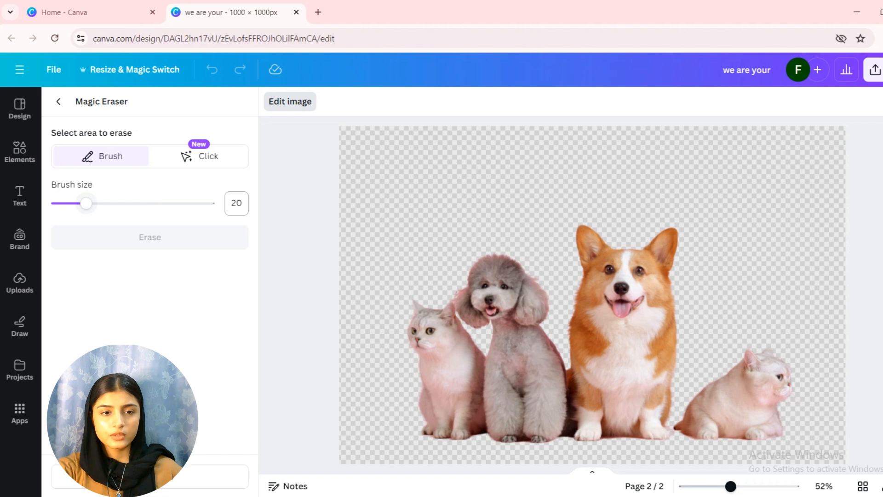
{"action": "mouse_move", "coordinate": [776, 369]}
{"action": "left_mouse_down"}
{"action": "mouse_move", "coordinate": [703, 397]}
{"action": "mouse_move", "coordinate": [725, 357]}
{"action": "mouse_move", "coordinate": [704, 430]}
{"action": "mouse_move", "coordinate": [761, 427]}
{"action": "mouse_move", "coordinate": [789, 398]}
{"action": "mouse_move", "coordinate": [805, 334]}
{"action": "mouse_move", "coordinate": [763, 372]}
{"action": "mouse_move", "coordinate": [762, 392]}
{"action": "left_mouse_up"}
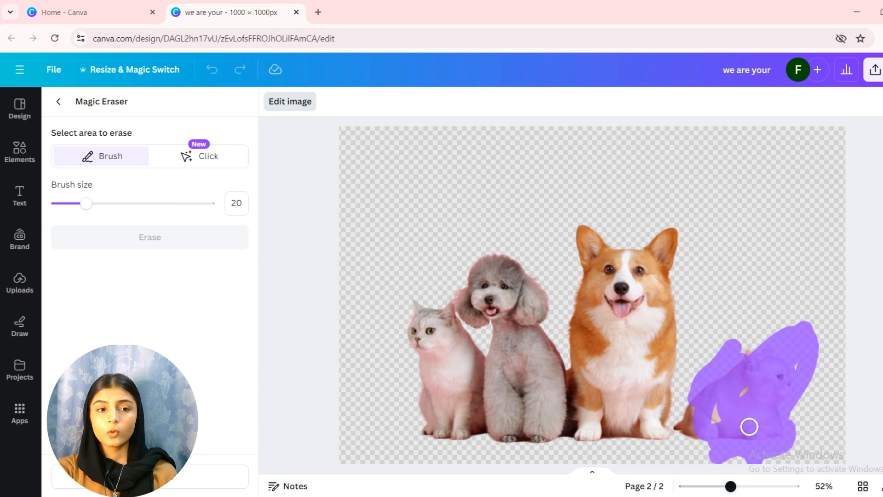
{"action": "mouse_move", "coordinate": [749, 426]}
{"action": "left_mouse_down"}
{"action": "mouse_move", "coordinate": [672, 422]}
{"action": "mouse_move", "coordinate": [837, 395]}
{"action": "left_mouse_up"}
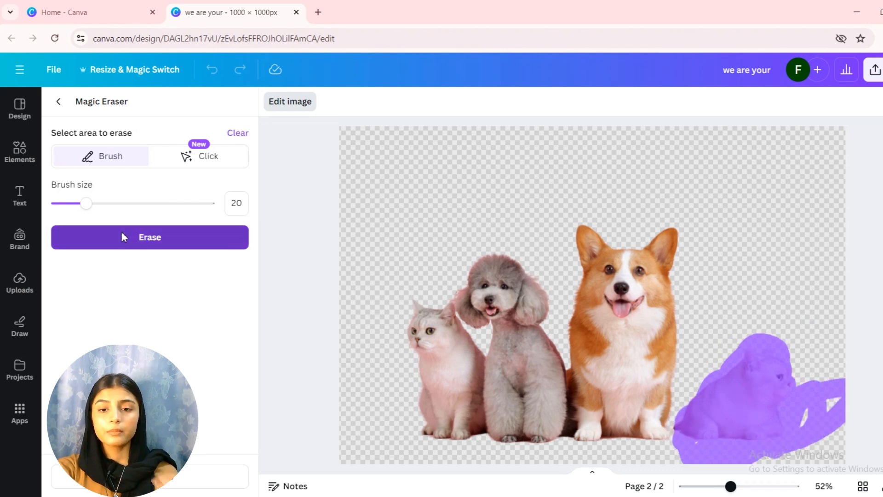
{"action": "left_click", "coordinate": [122, 234]}
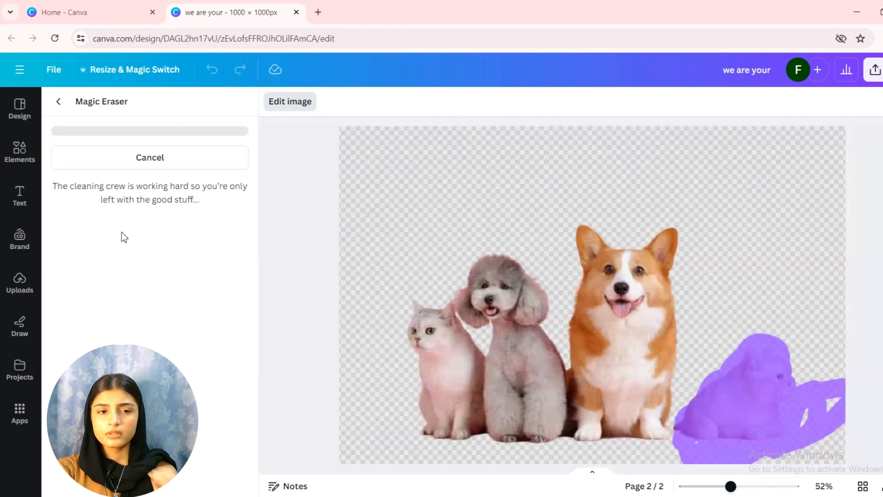
{"action": "left_click", "coordinate": [58, 102]}
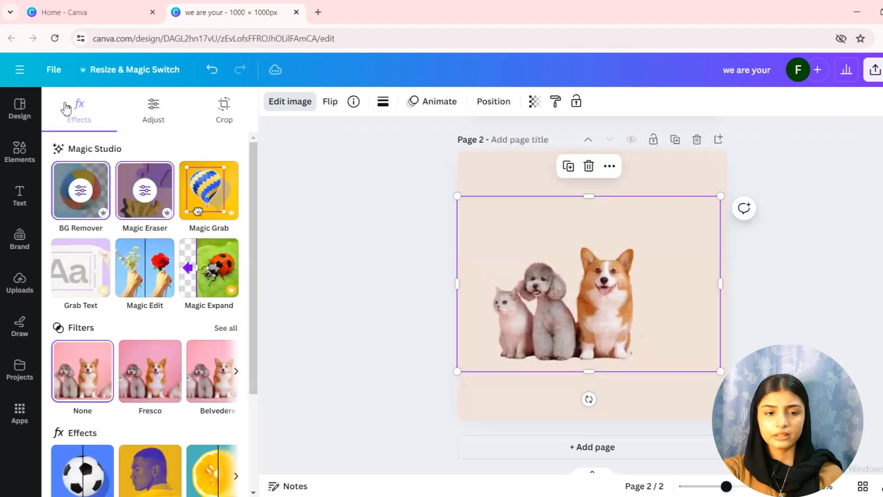
Look through all the filters offered for the pet photo.
{"action": "left_click", "coordinate": [227, 330]}
{"action": "scroll", "coordinate": [247, 332], "scroll_direction": "down", "scroll_amount": 5}
{"action": "scroll", "coordinate": [244, 248], "scroll_direction": "up", "scroll_amount": 5}
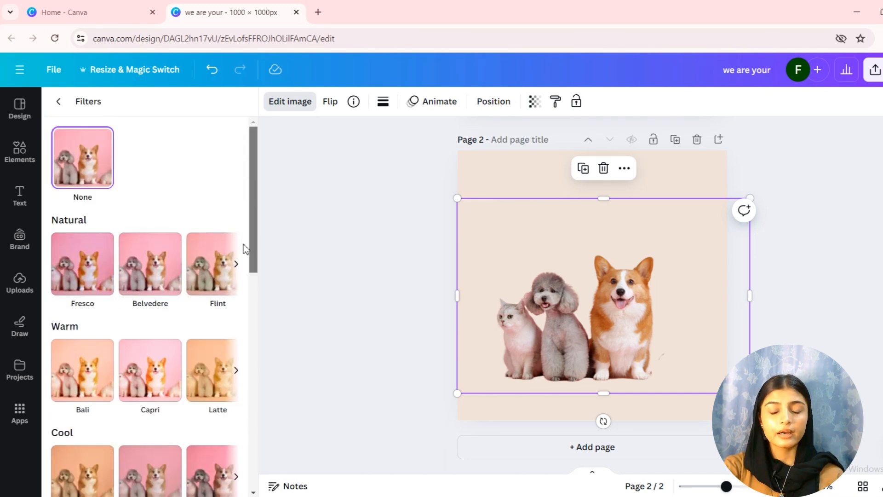
{"action": "left_click_drag", "start_coordinate": [253, 250], "coordinate": [252, 186]}
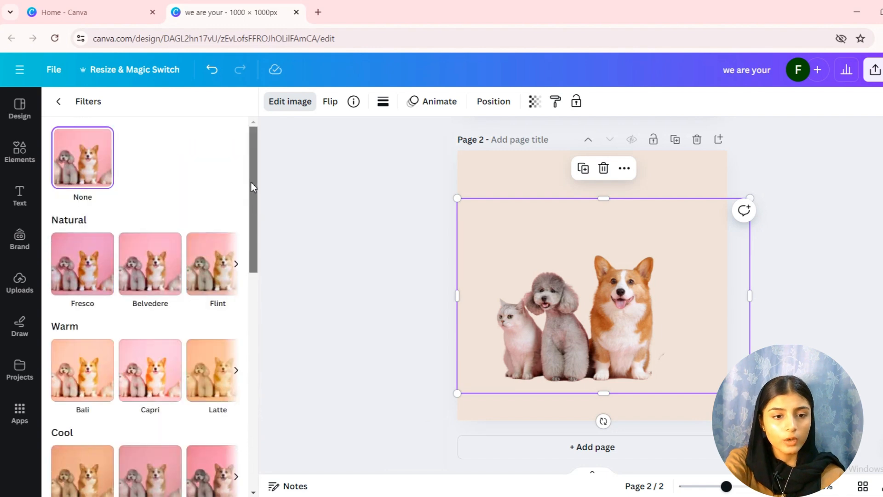
{"action": "left_click", "coordinate": [58, 102]}
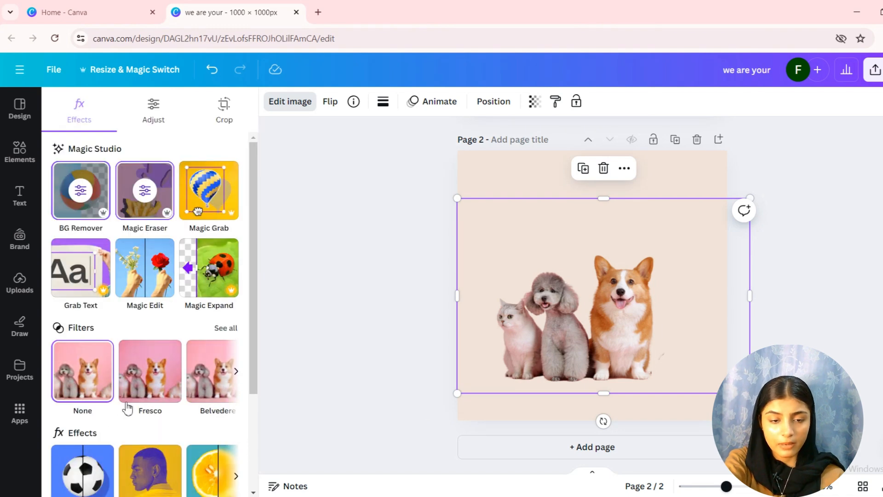
Apply a Drop shadow to the pet photo with blur amount 20, angle 62 and distance 64.
{"action": "scroll", "coordinate": [134, 396], "scroll_direction": "down", "scroll_amount": 3}
{"action": "left_click", "coordinate": [82, 352]}
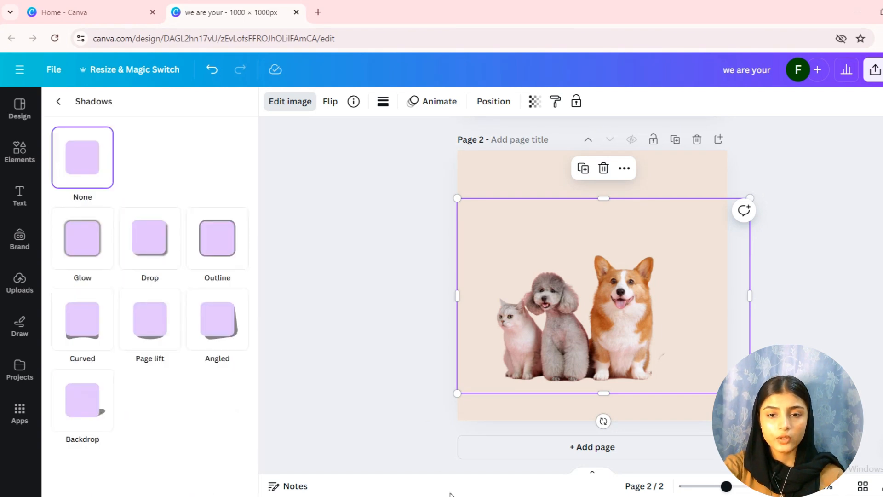
{"action": "left_click", "coordinate": [162, 245]}
{"action": "left_click_drag", "start_coordinate": [92, 469], "coordinate": [149, 469]}
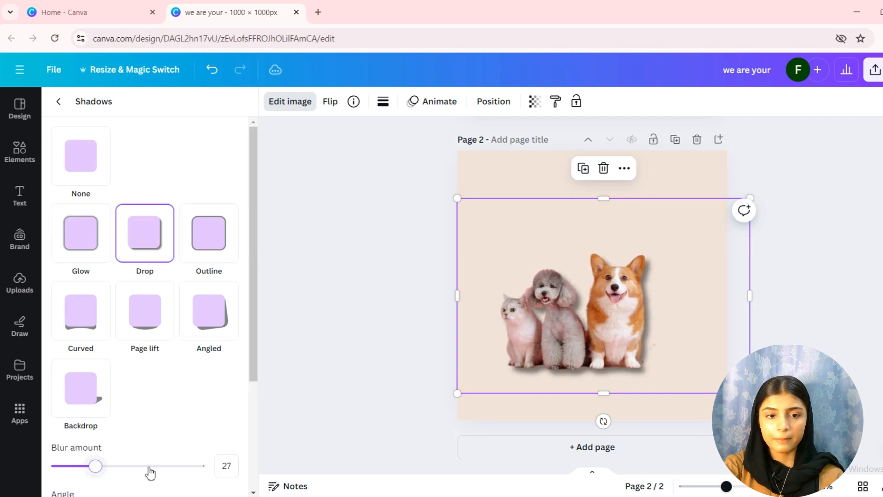
{"action": "left_click_drag", "start_coordinate": [83, 383], "coordinate": [150, 397]}
{"action": "scroll", "coordinate": [154, 402], "scroll_direction": "down", "scroll_amount": 3}
{"action": "left_click", "coordinate": [149, 399]}
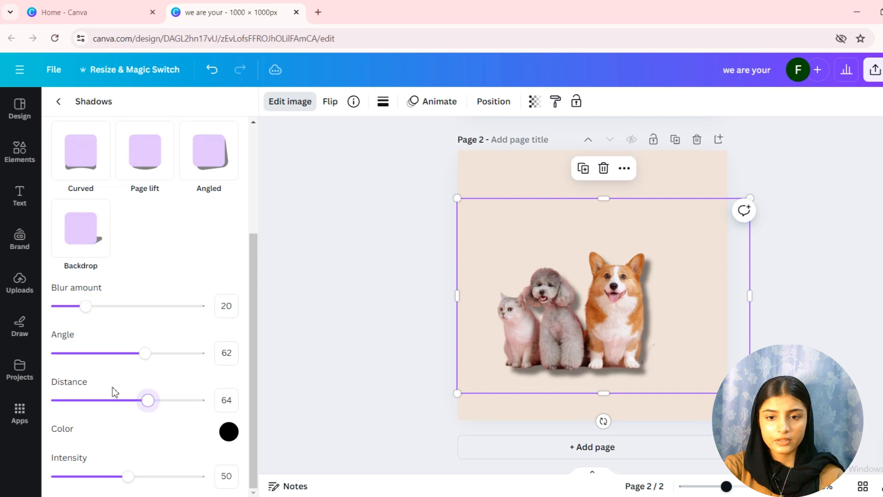
{"action": "left_click", "coordinate": [59, 101]}
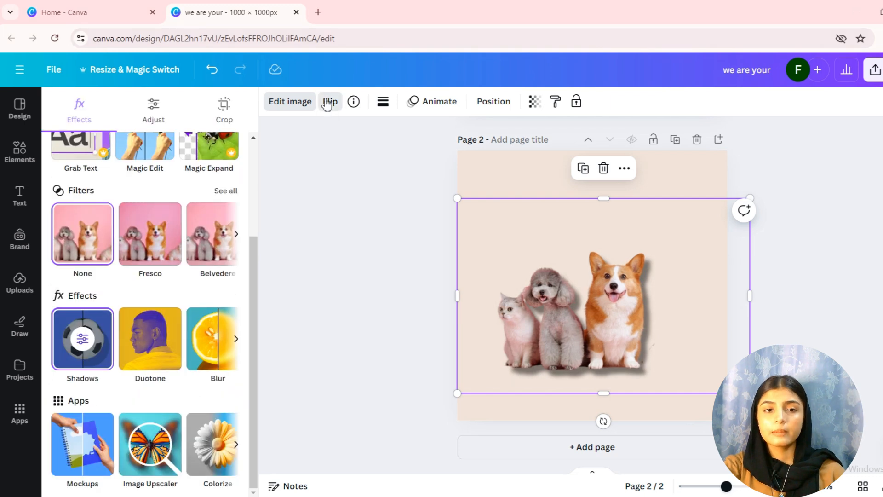
Try flipping the pet photo horizontally and vertically, and restore its original orientation.
{"action": "left_click", "coordinate": [327, 104]}
{"action": "left_click", "coordinate": [336, 134]}
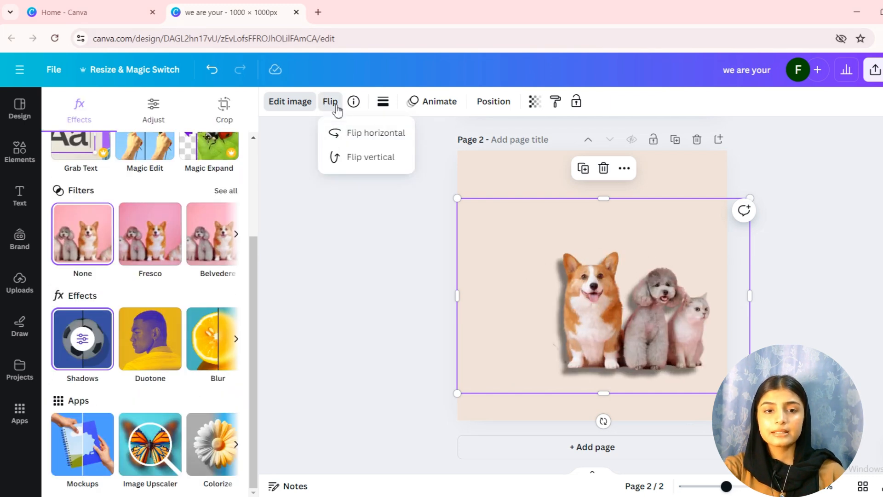
{"action": "left_click", "coordinate": [351, 157]}
{"action": "left_click", "coordinate": [335, 132]}
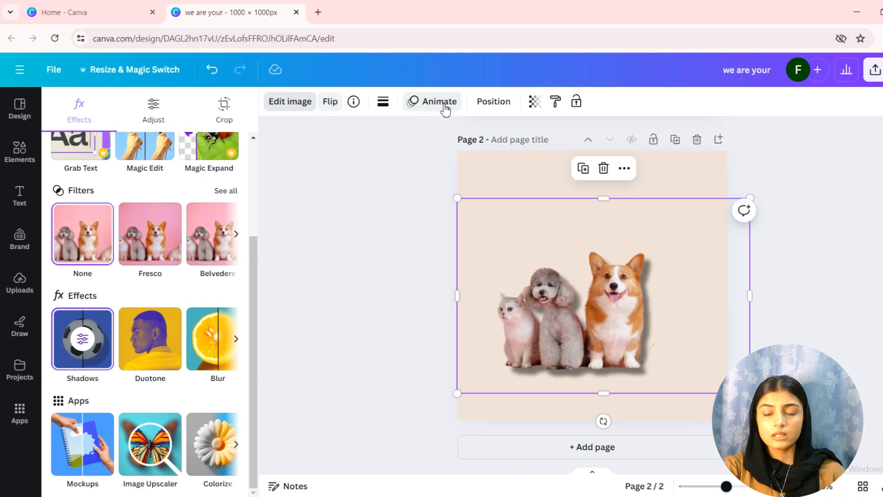
View the animation and position options for the pet photo.
{"action": "left_click", "coordinate": [441, 103]}
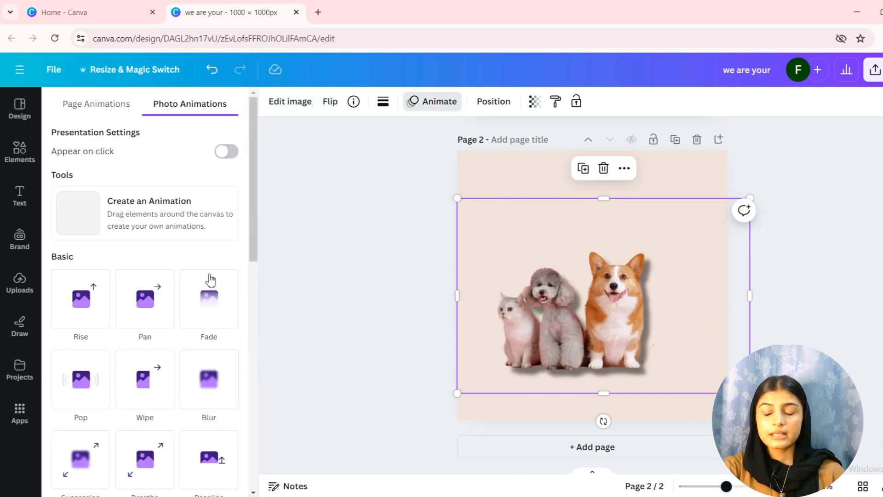
{"action": "left_click", "coordinate": [487, 107]}
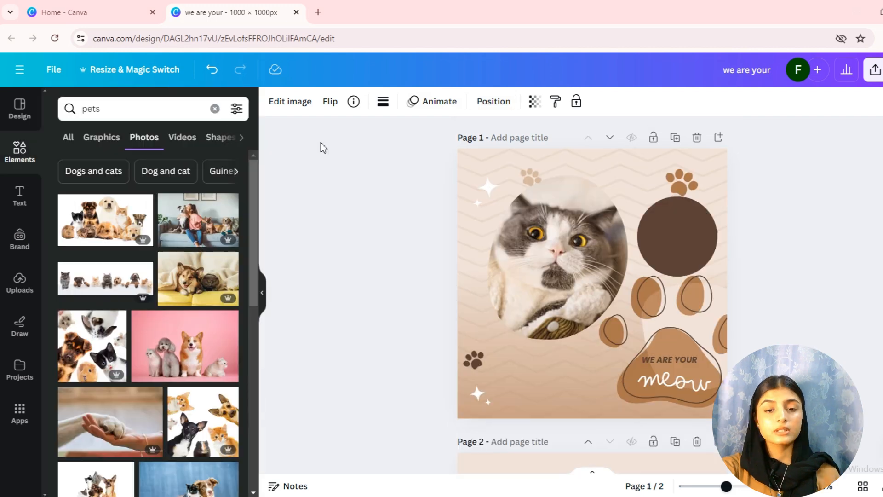
Create a resized copy of the design at the saved custom size of 1200 x 1200 px.
{"action": "left_click", "coordinate": [134, 67]}
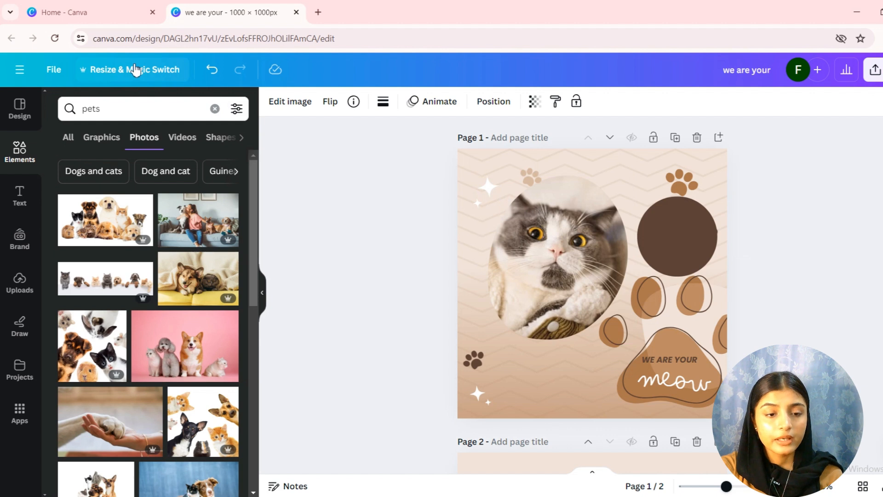
{"action": "left_click", "coordinate": [134, 68]}
{"action": "scroll", "coordinate": [193, 230], "scroll_direction": "down", "scroll_amount": 3}
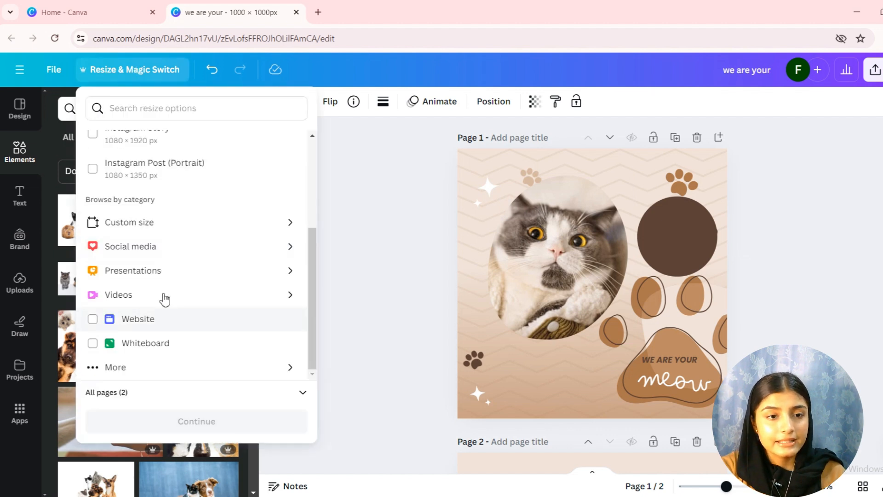
{"action": "left_click", "coordinate": [131, 221]}
{"action": "left_click", "coordinate": [93, 238]}
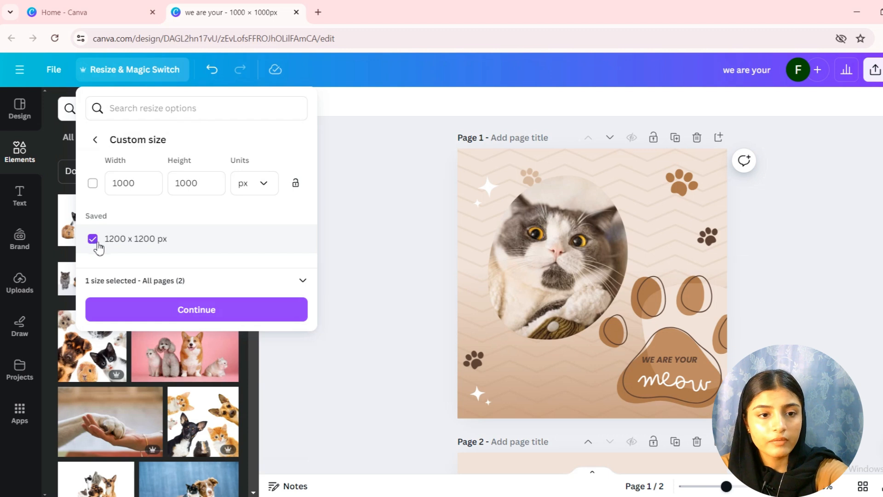
{"action": "left_click", "coordinate": [178, 309]}
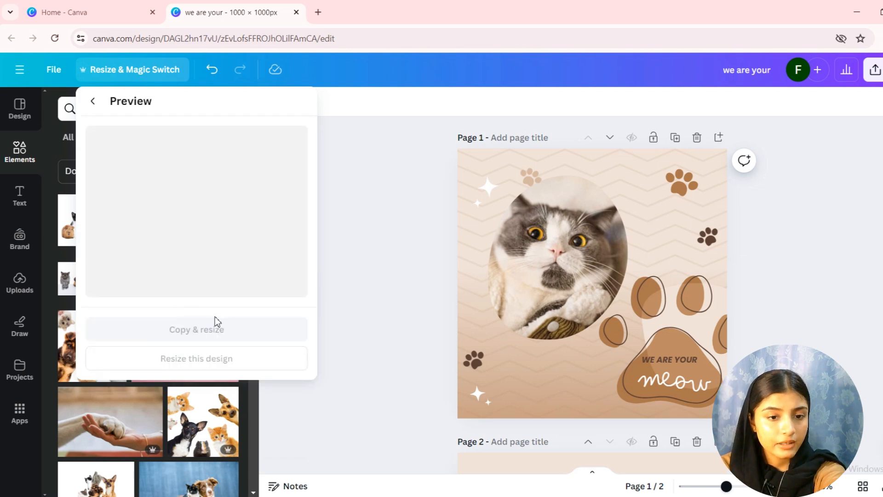
{"action": "left_click", "coordinate": [221, 363]}
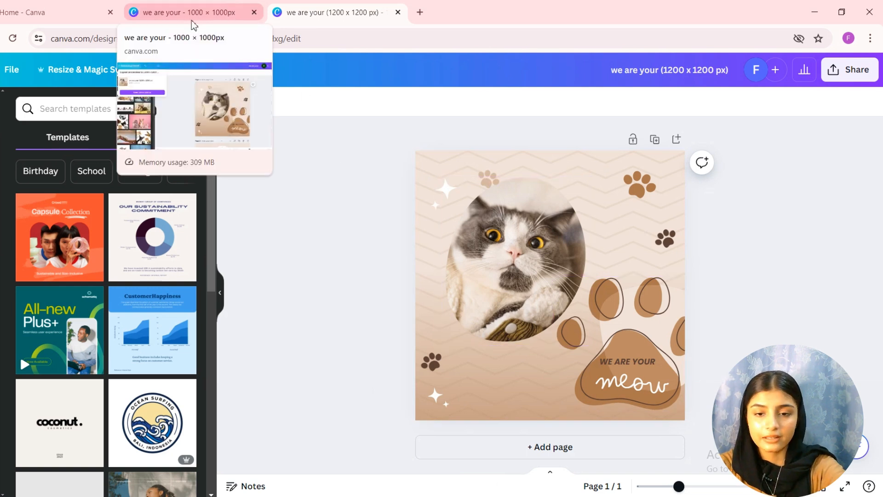
Share the design's collaboration link with anyone with the link, and set its permission to Can comment.
{"action": "left_click", "coordinate": [849, 69]}
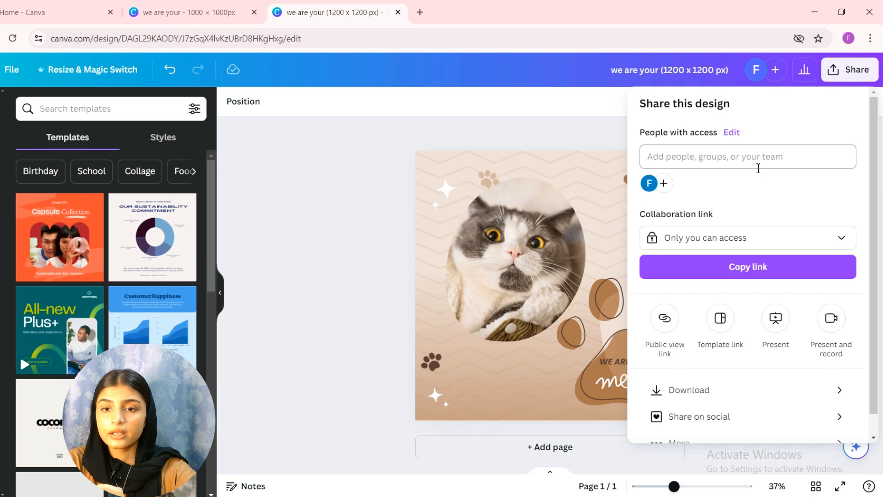
{"action": "left_click", "coordinate": [846, 242]}
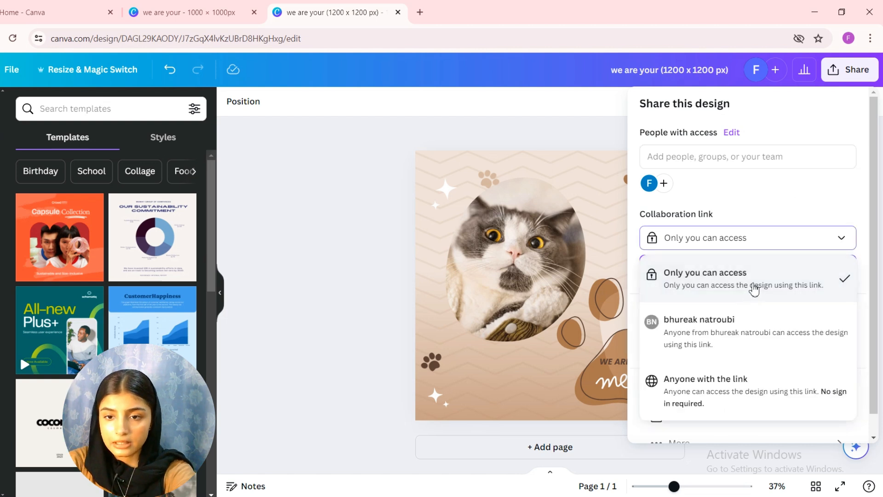
{"action": "left_click", "coordinate": [741, 380]}
{"action": "left_click", "coordinate": [836, 248]}
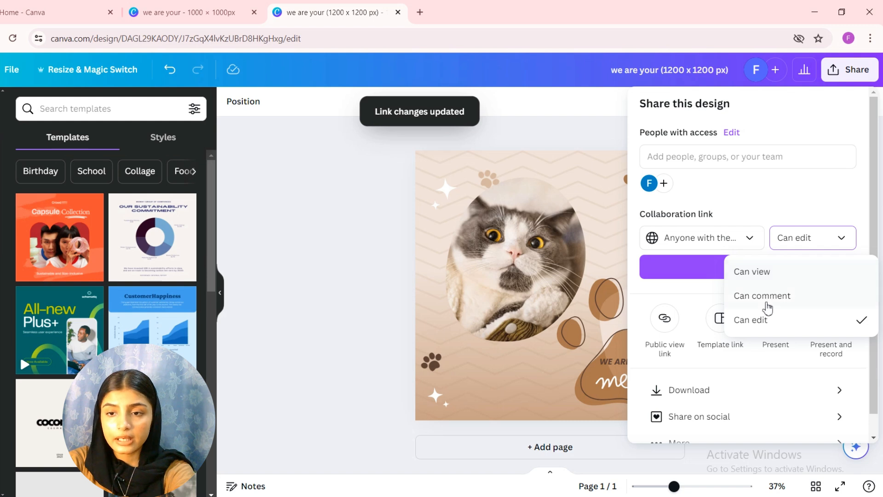
{"action": "left_click", "coordinate": [766, 297]}
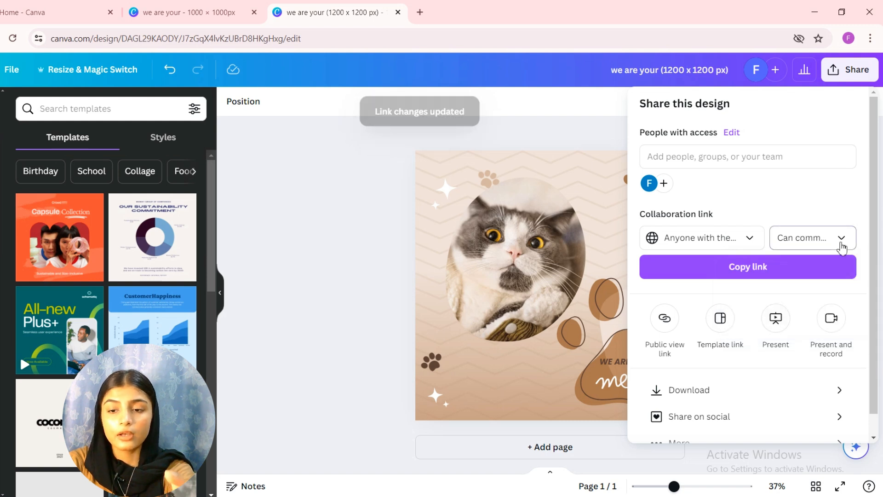
Change the collaboration link's permission to Can edit and copy the link.
{"action": "left_click", "coordinate": [837, 238]}
{"action": "left_click", "coordinate": [782, 319]}
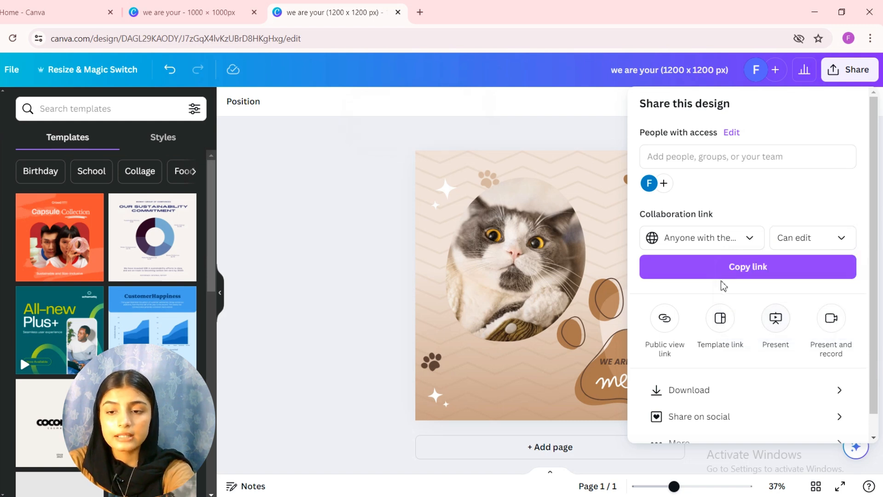
{"action": "left_click", "coordinate": [757, 271]}
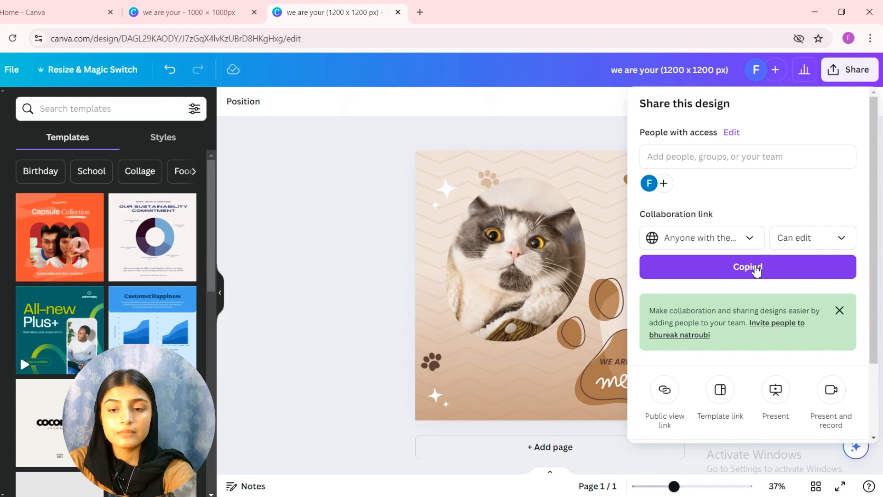
Download the 1200 x 1200 px design as a PNG and open the downloaded image.
{"action": "scroll", "coordinate": [757, 270], "scroll_direction": "down", "scroll_amount": 2}
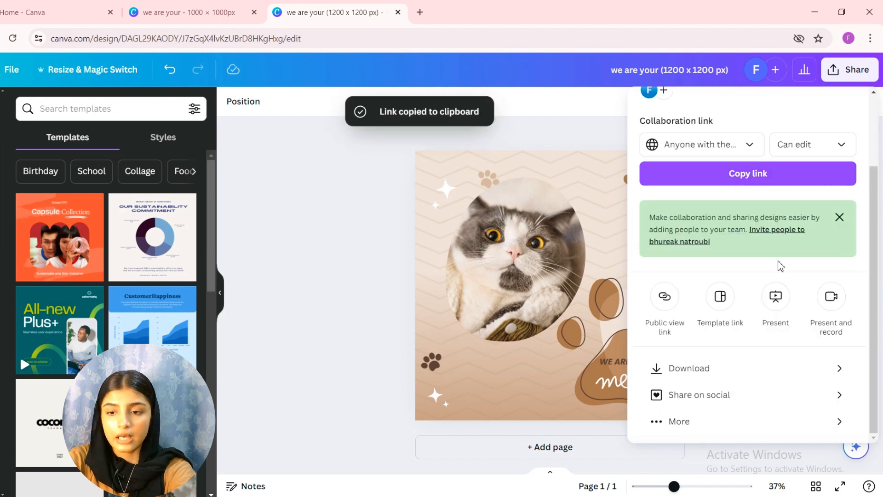
{"action": "left_click", "coordinate": [799, 369]}
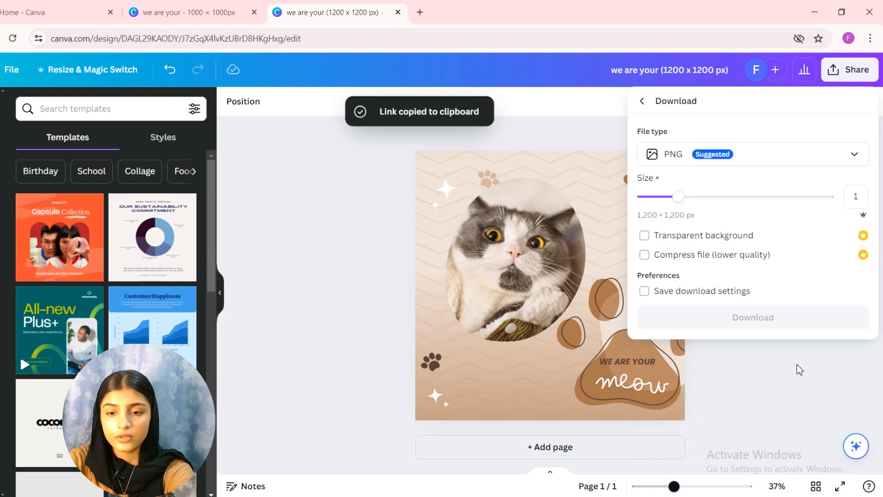
{"action": "left_click", "coordinate": [853, 166]}
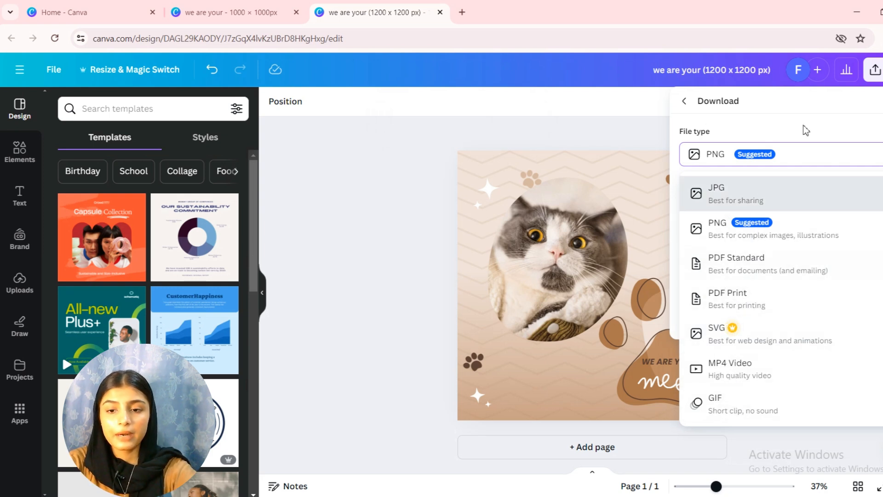
{"action": "left_click", "coordinate": [832, 135]}
{"action": "left_click", "coordinate": [827, 322]}
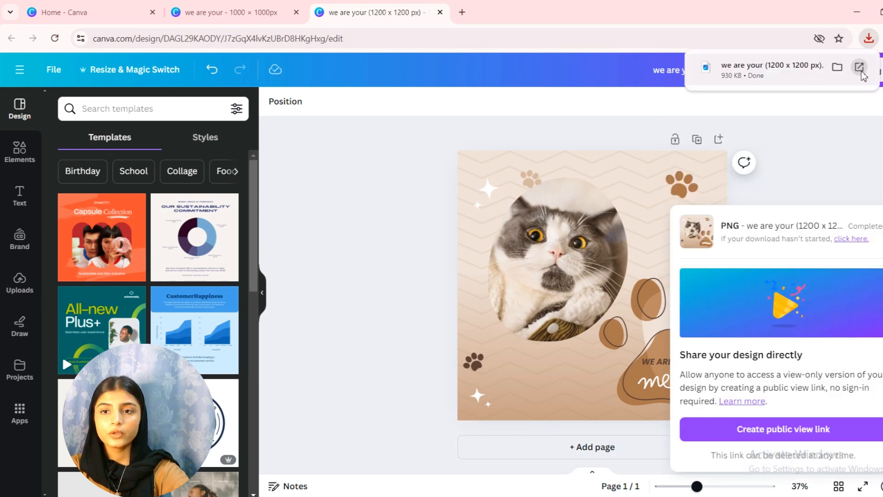
{"action": "left_click", "coordinate": [860, 69]}
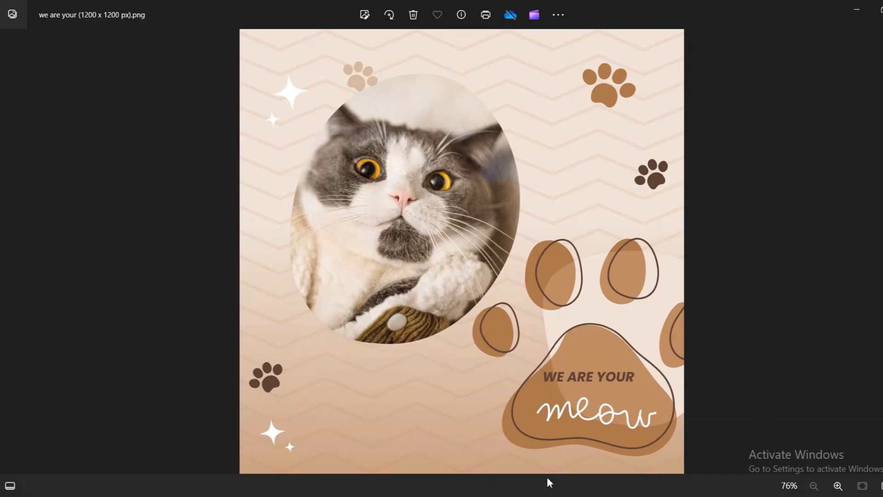